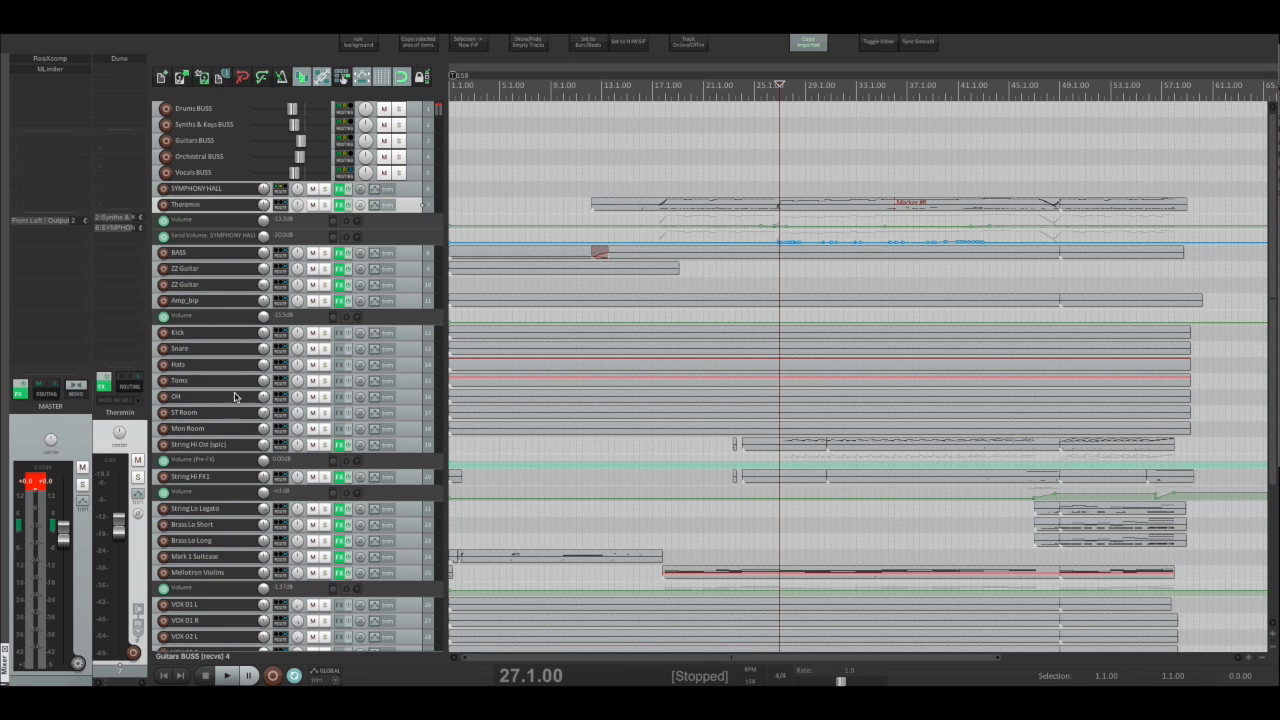
scroll(215, 463, down, 1)
scroll(215, 463, down, 2)
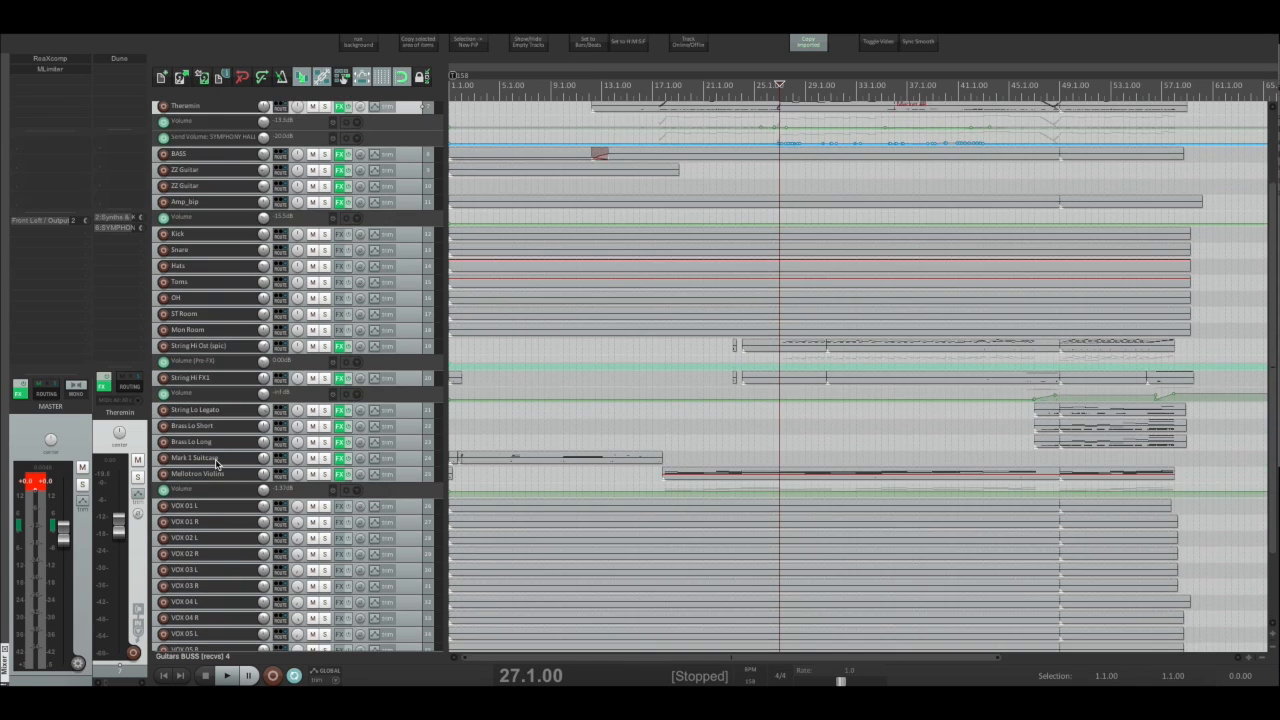
scroll(215, 463, up, 3)
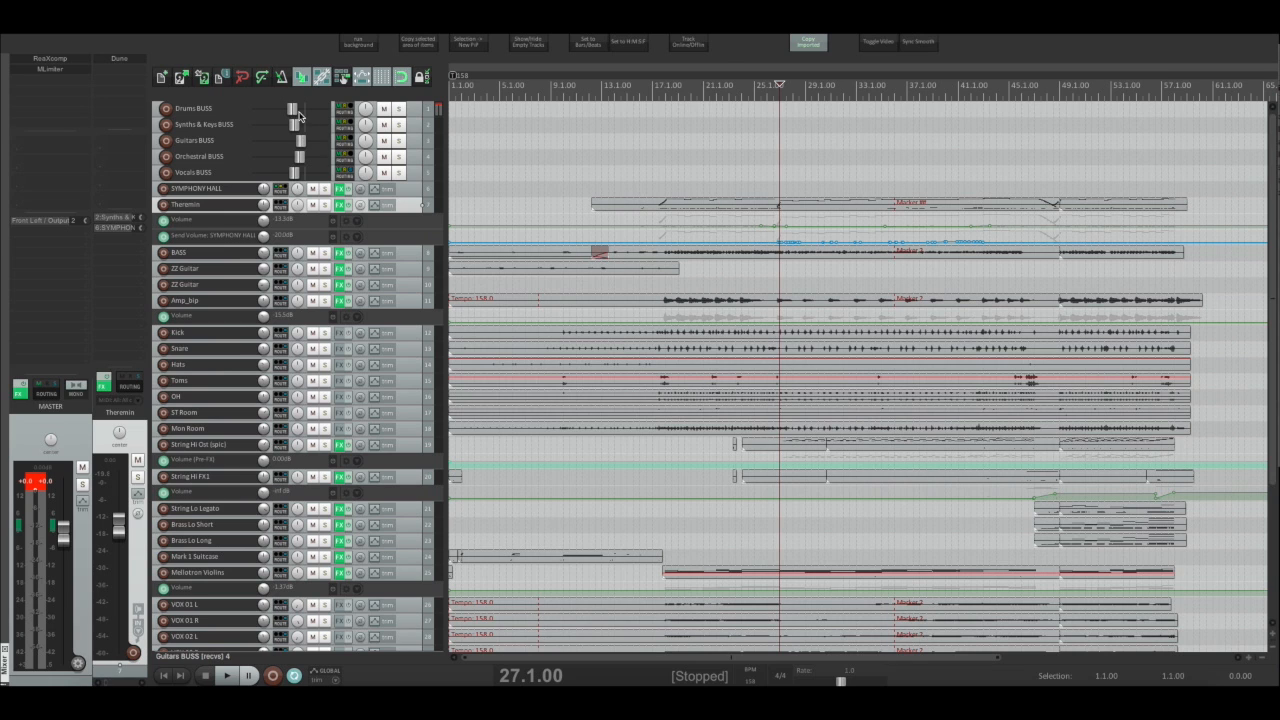
Step: Play the song from bar 27, try different volumes on the buss tracks from Drums to Vocals, undo the changes and stop playback
key(space)
drag(296, 115, 323, 179)
key(ctrl+z)
key(ctrl+z)
key(ctrl+z)
key(ctrl+z)
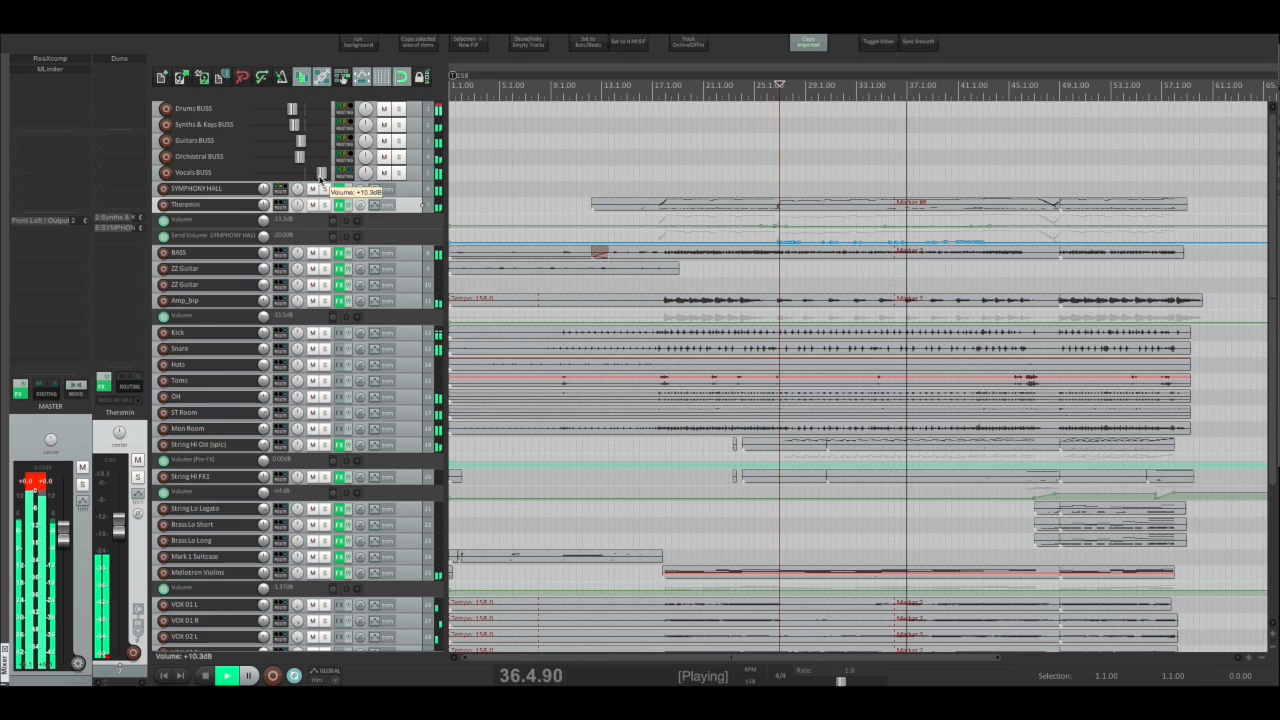
key(ctrl+z)
key(space)
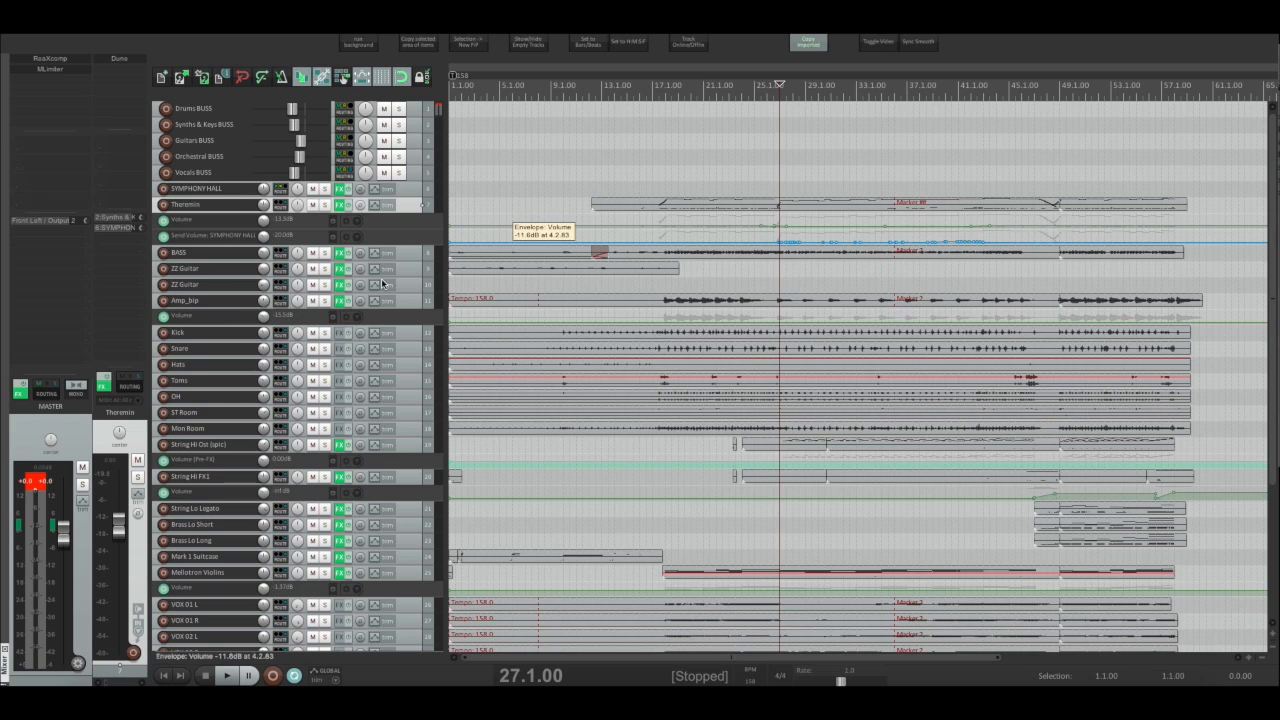
Step: Examine the controls of the Kick track's send to Drums BUSS
click(205, 334)
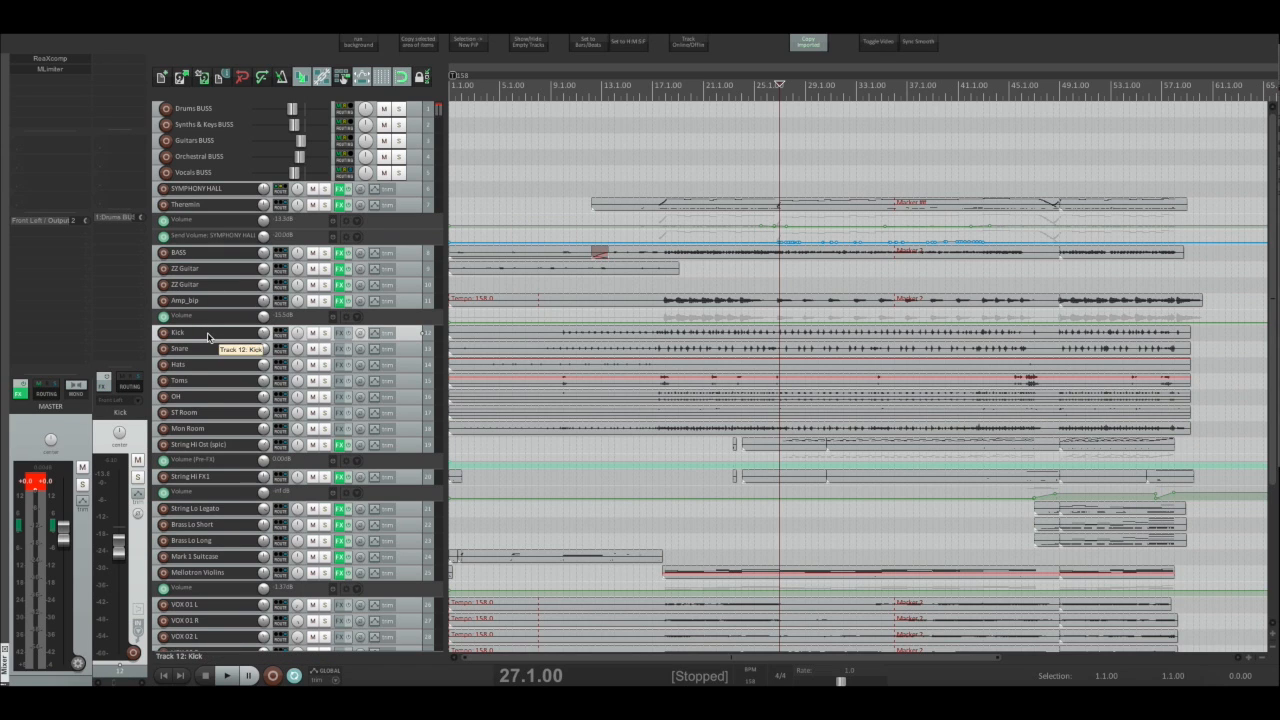
click(120, 219)
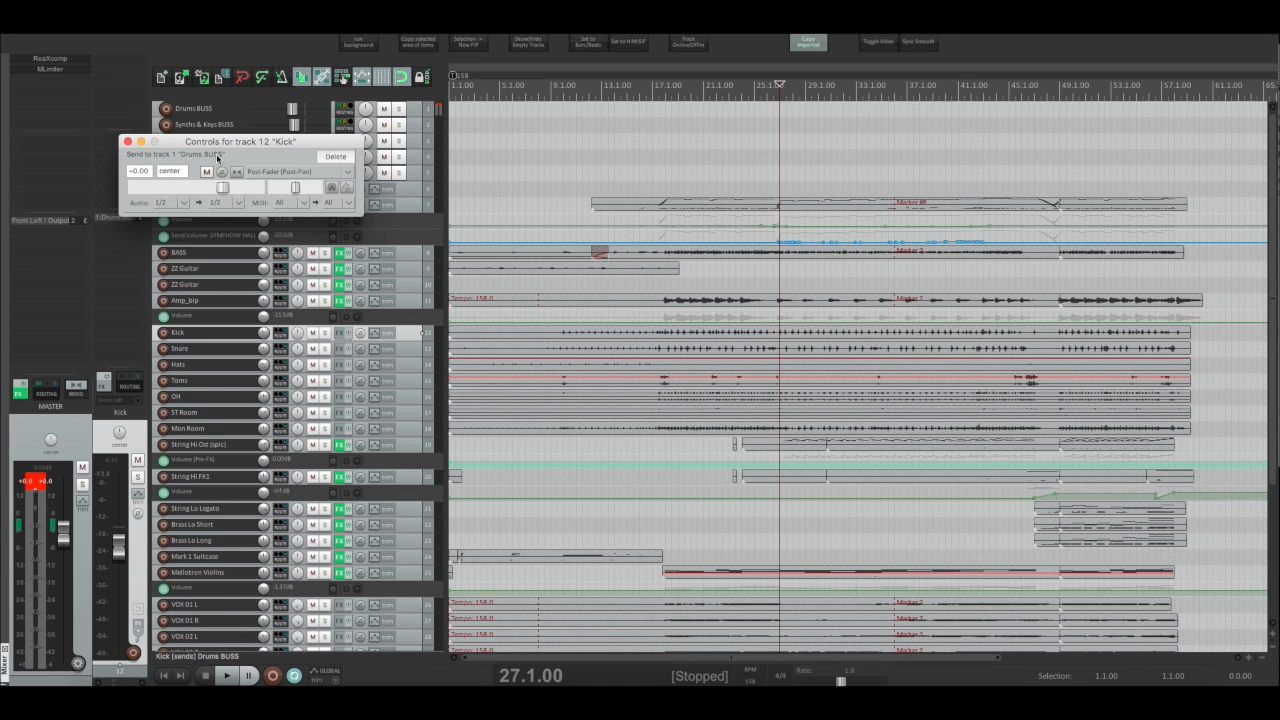
click(126, 143)
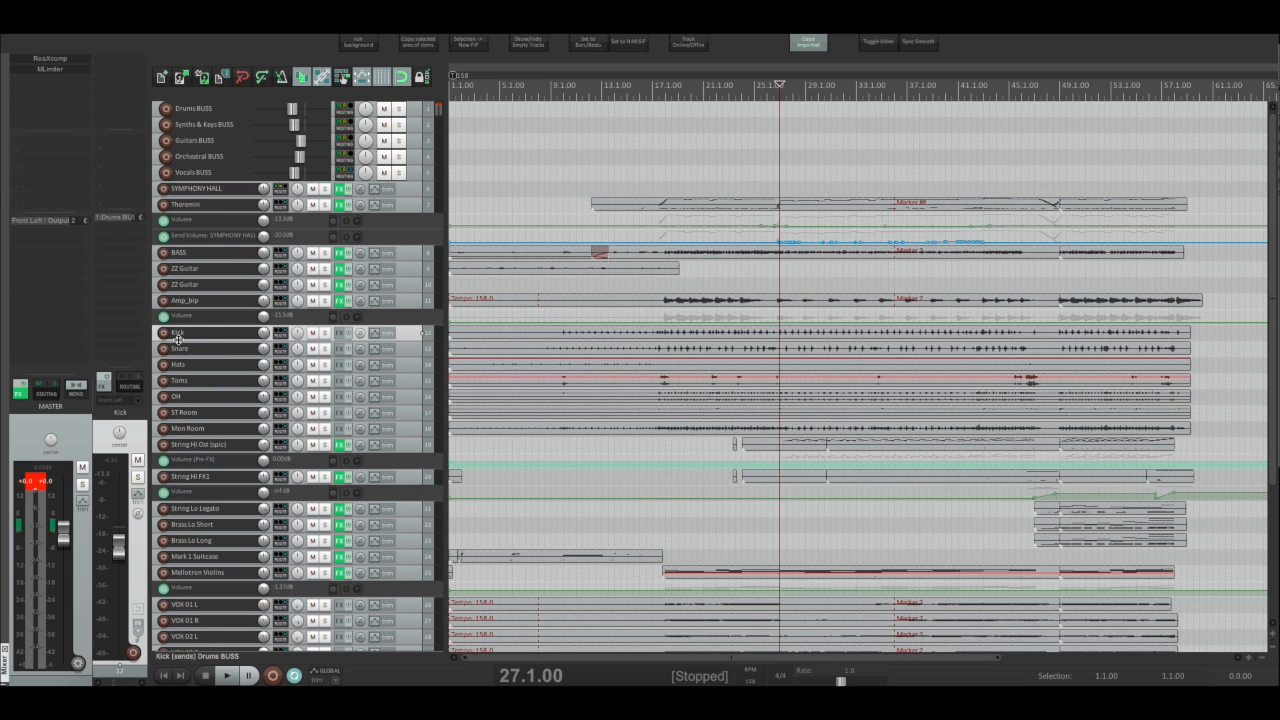
Step: Try enabling the master send in the Kick track's routing, and switch it back off
click(133, 390)
click(177, 414)
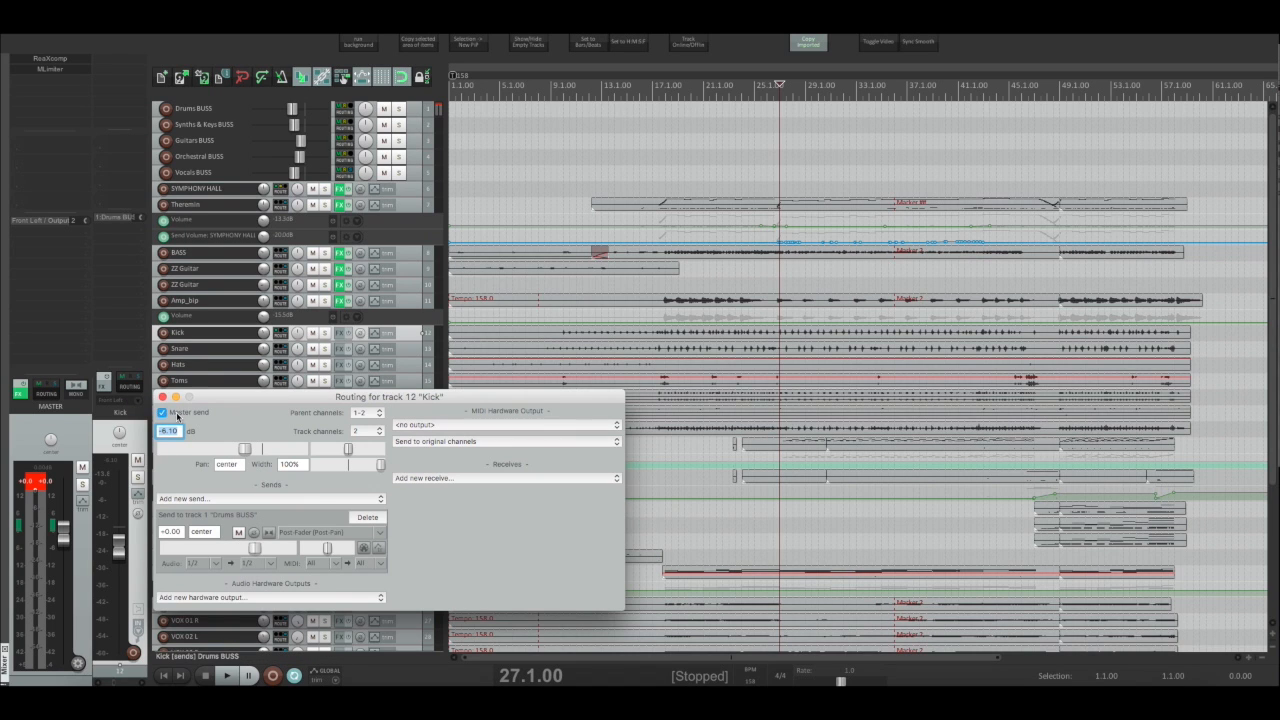
click(177, 414)
click(161, 398)
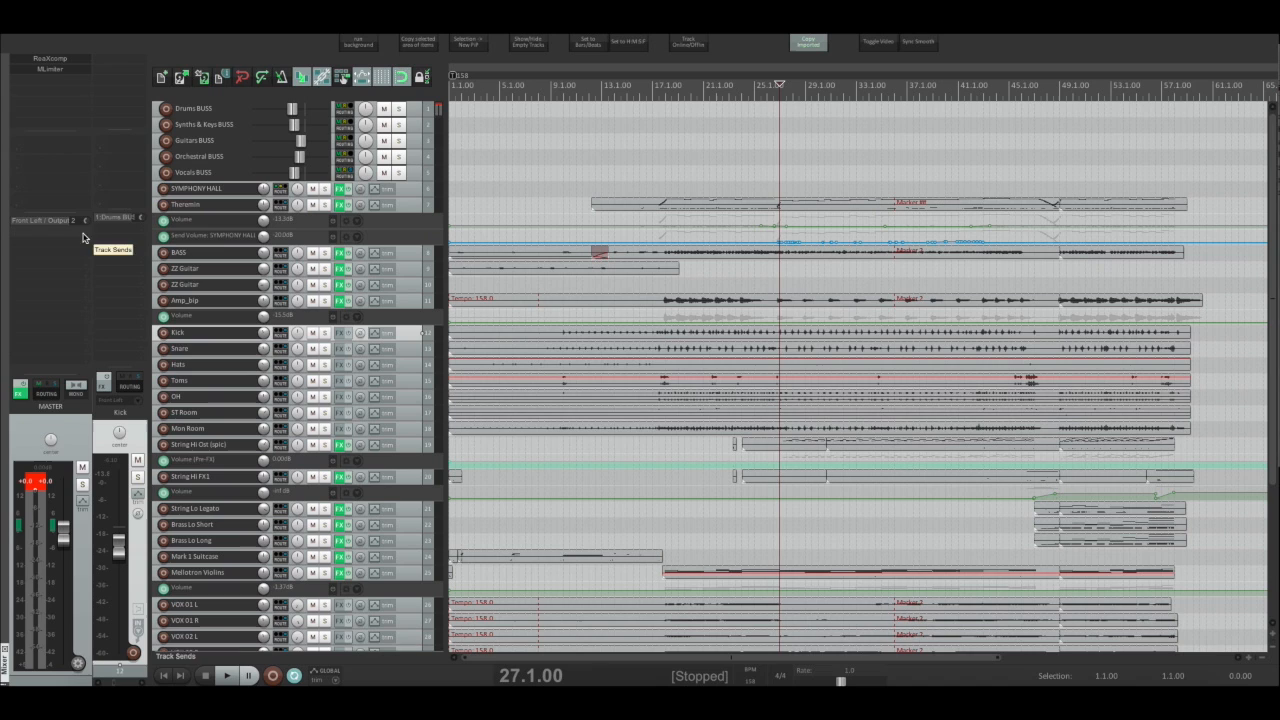
Step: Clear the master track's clip indicator and examine how the tracks feed the busses in the Routing Matrix
click(34, 496)
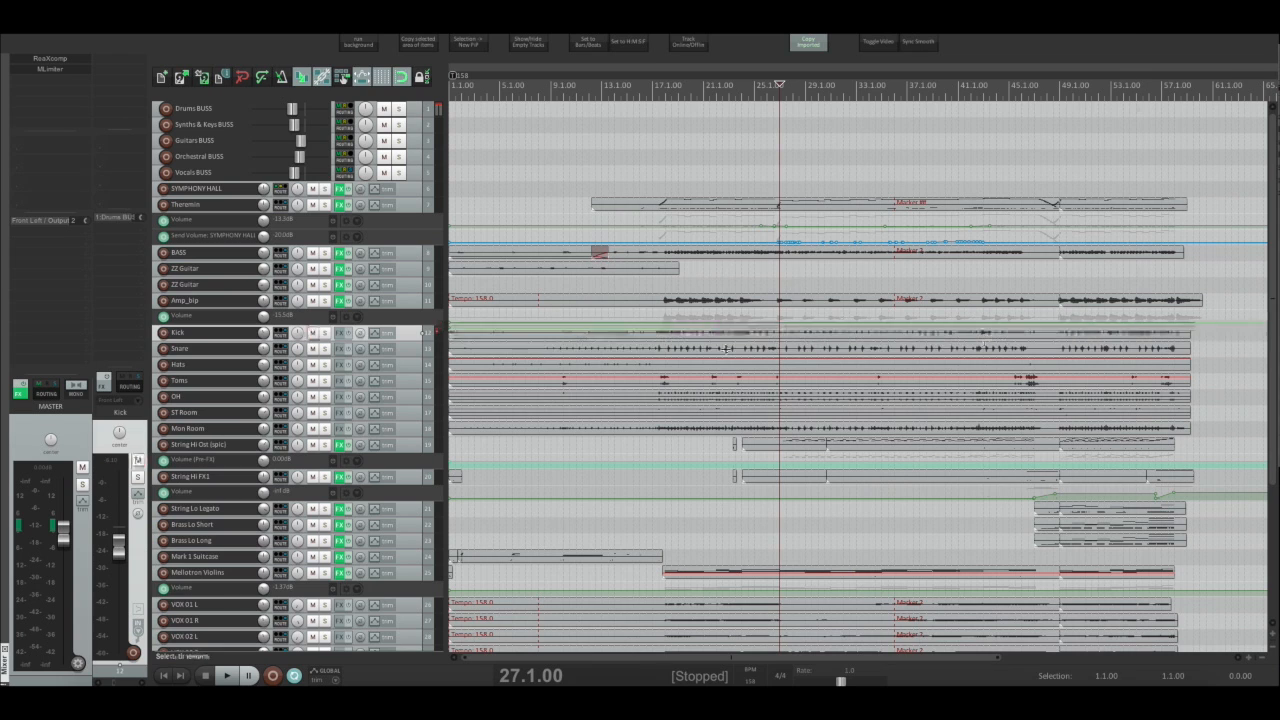
key(alt+r)
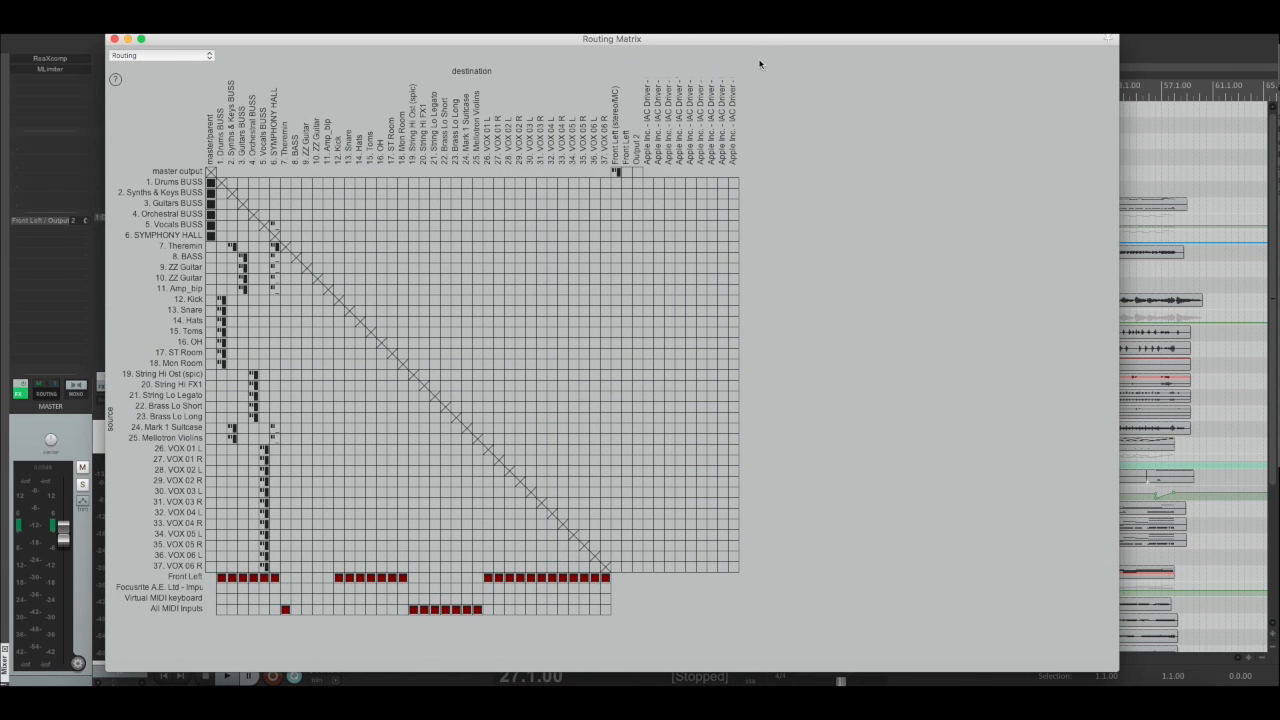
drag(755, 43, 770, 41)
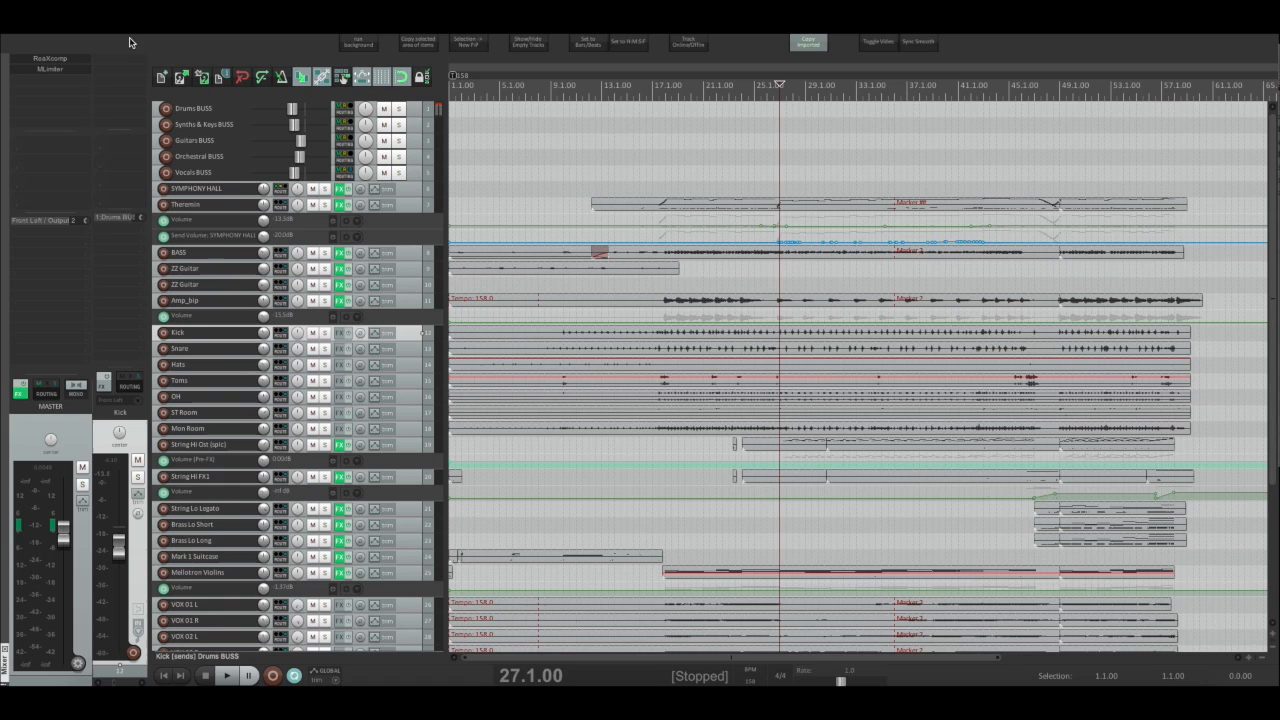
Step: Switch to the project organised with folder tracks and insert a track named Drums above Kick
click(130, 37)
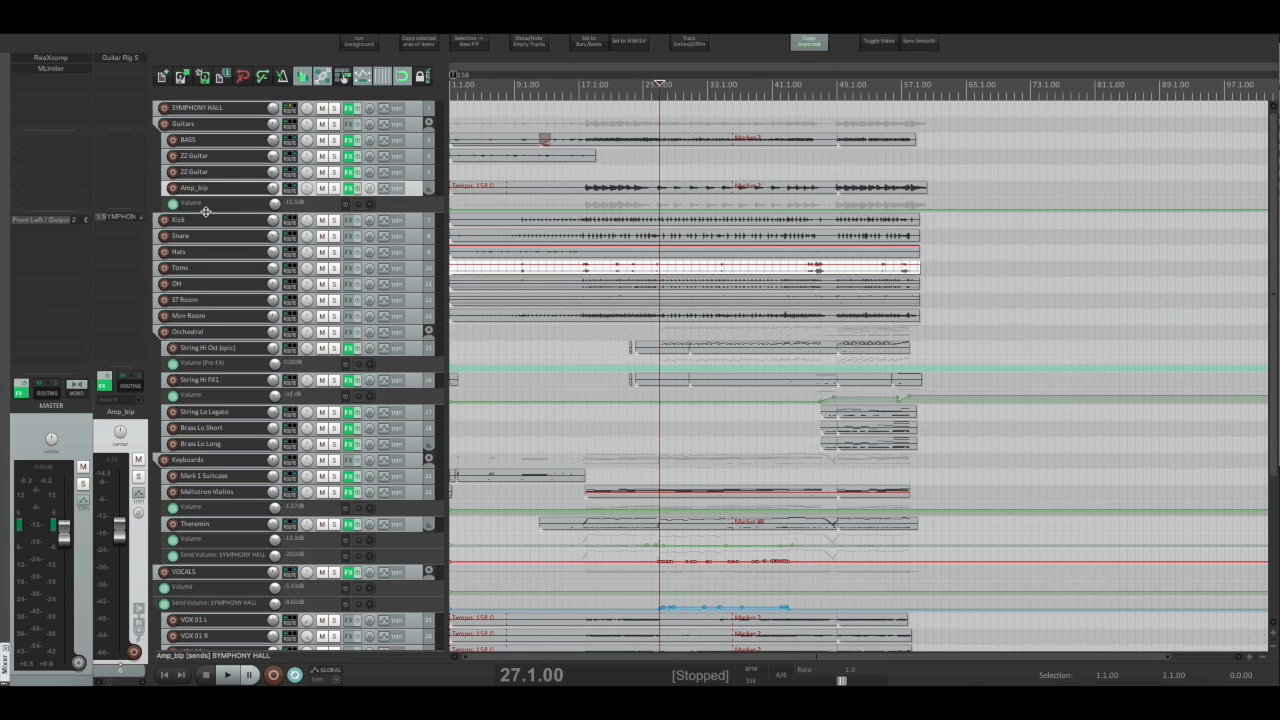
key(ctrl+t)
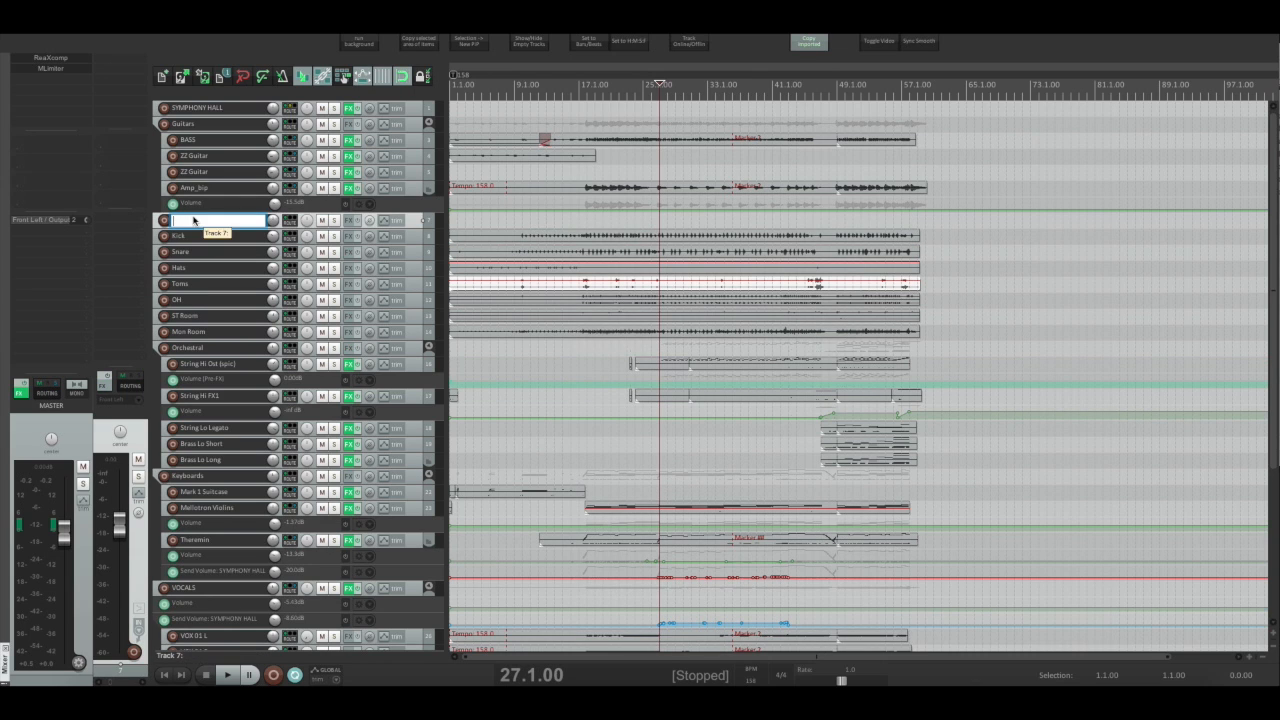
text(Drums)
key(Return)
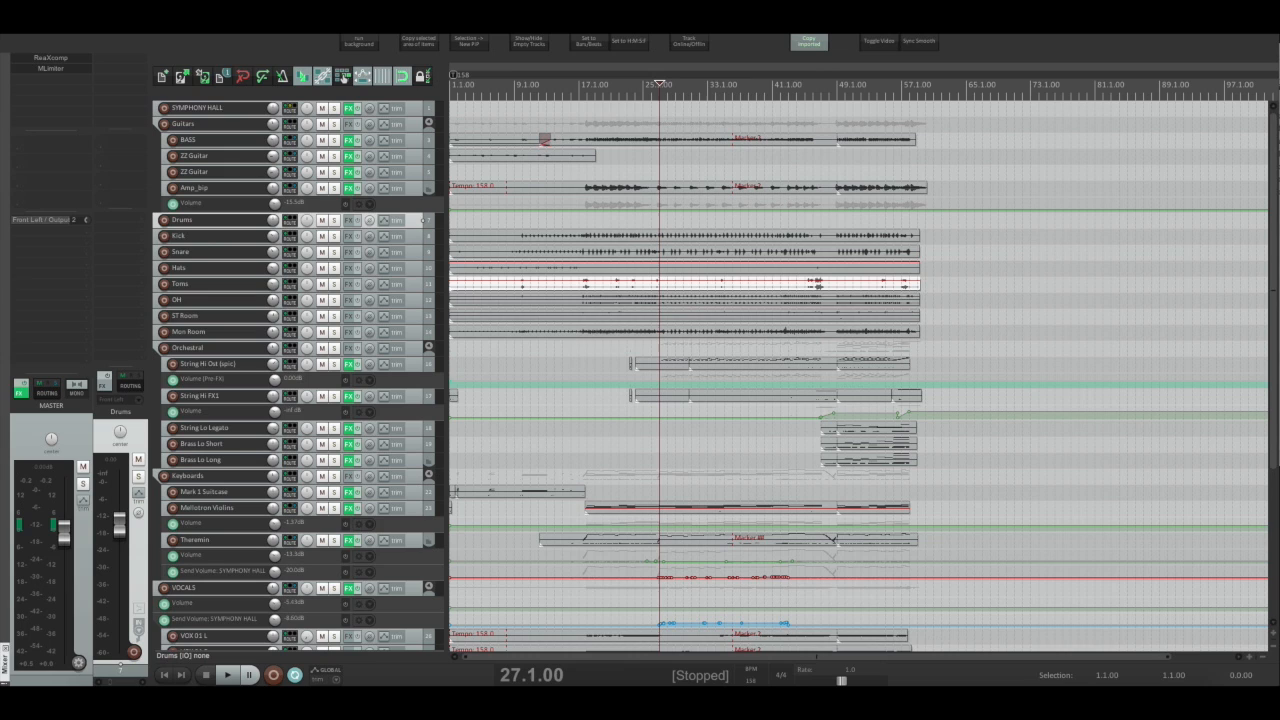
Step: Move the tracks from Kick through Mon Room into the Drums track, making it their folder
click(199, 240)
shift+click(197, 336)
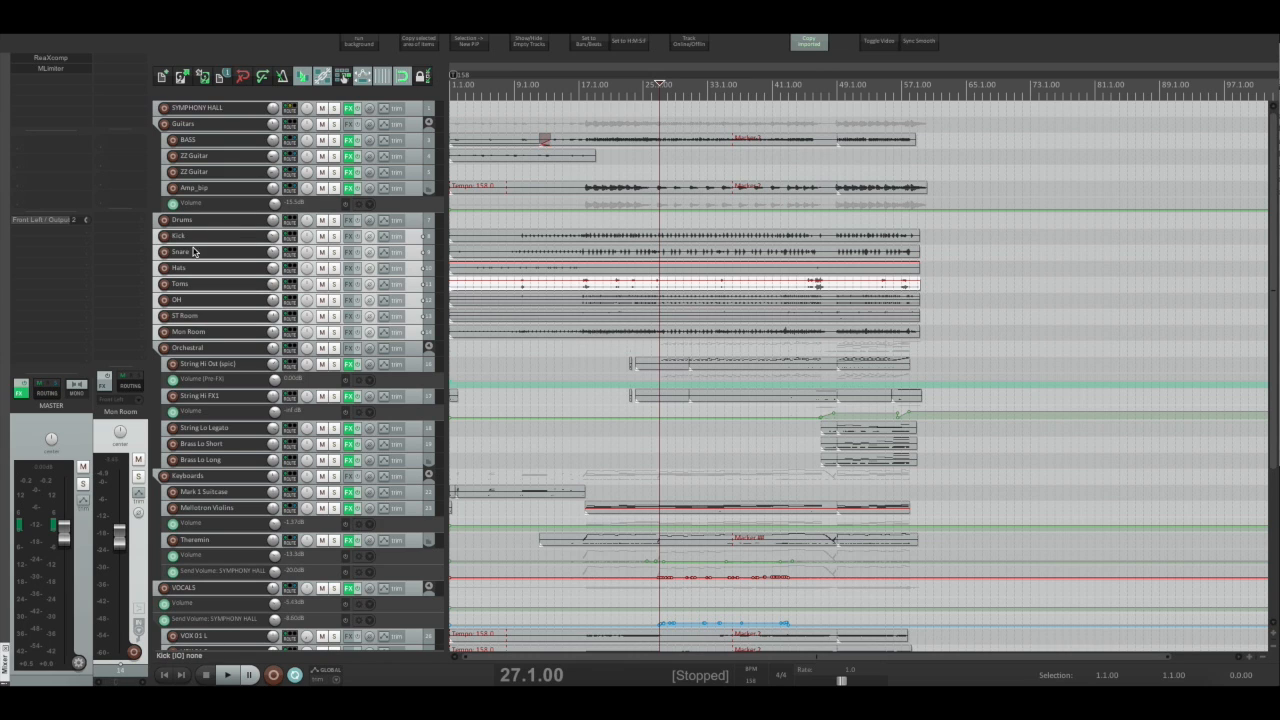
drag(191, 237, 194, 225)
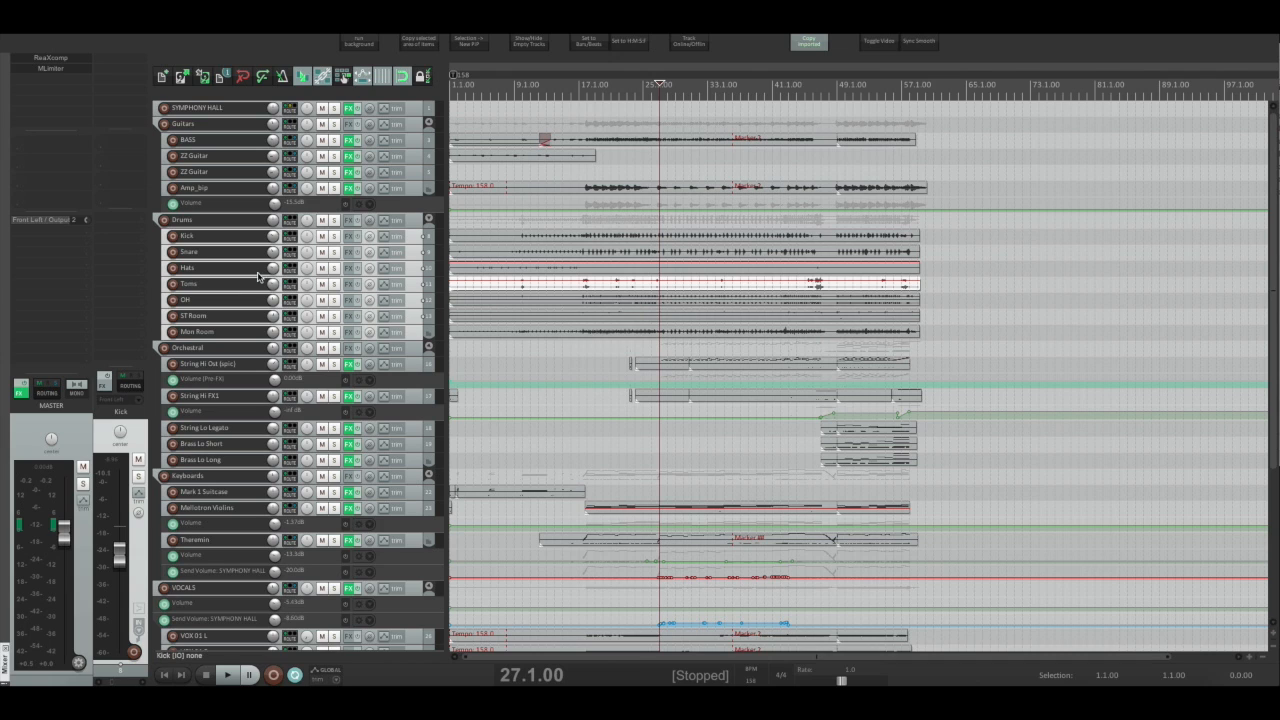
Step: Select the Drums, Orchestral, Keyboards and Guitars folder tracks one after another to review them
click(203, 224)
click(206, 352)
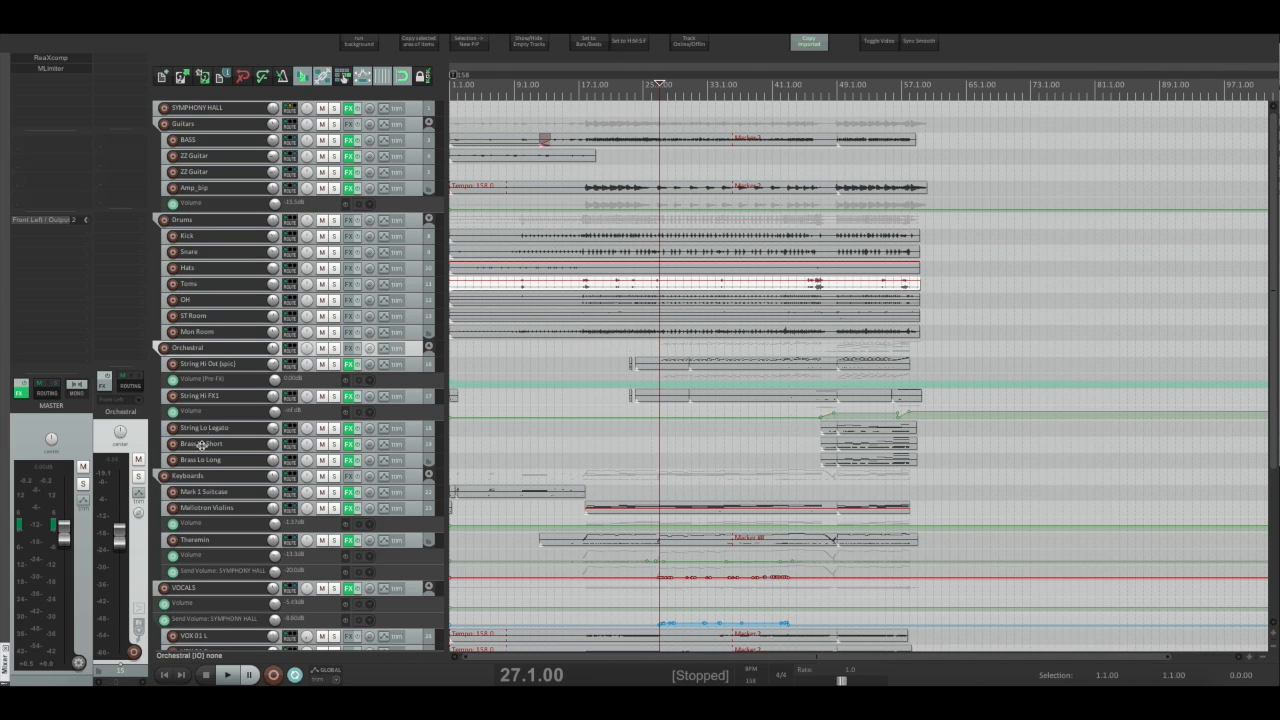
click(202, 476)
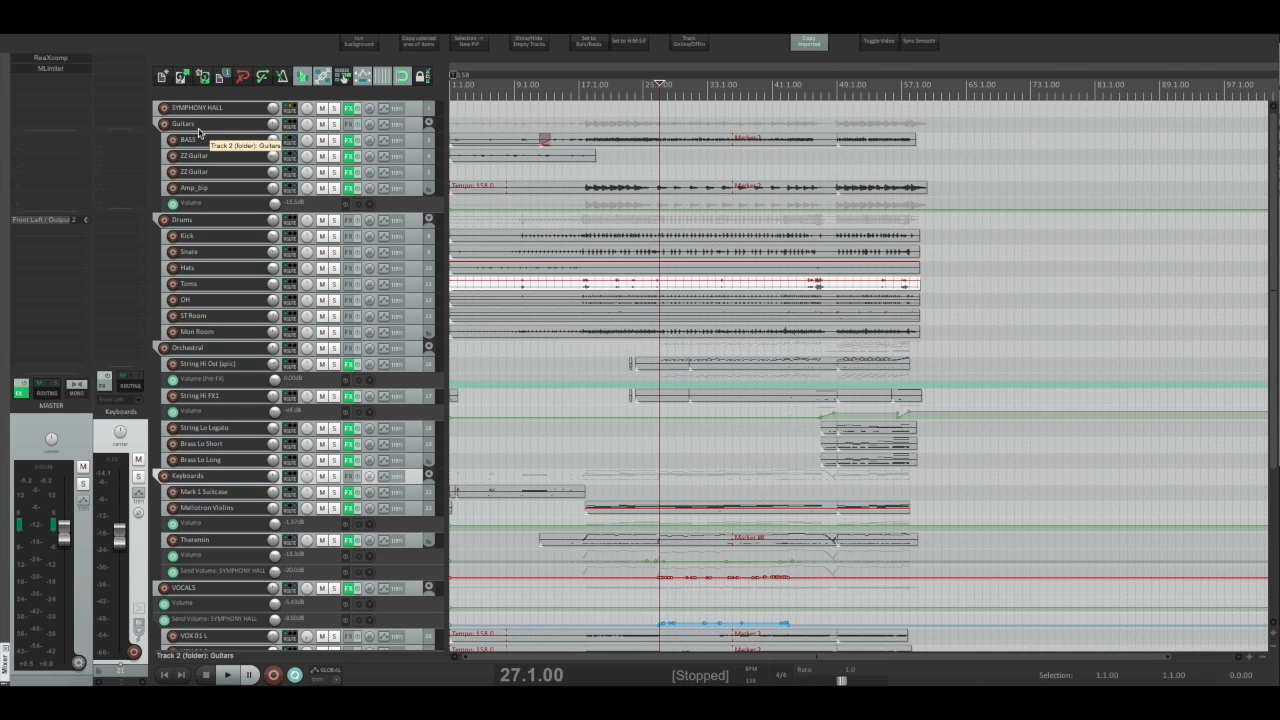
click(197, 126)
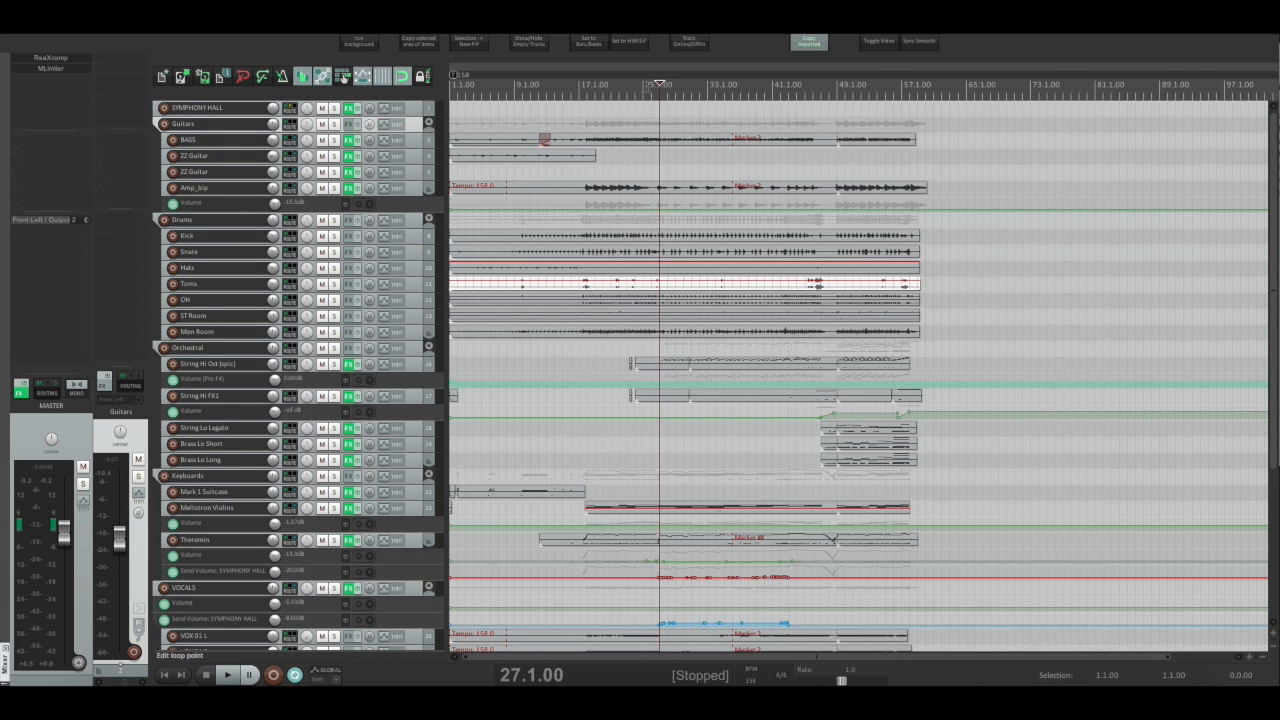
Step: Play from bar 27 while trying different volumes on the Guitars, Drums, Orchestral and Keyboards folders, restore them and stop playback
key(space)
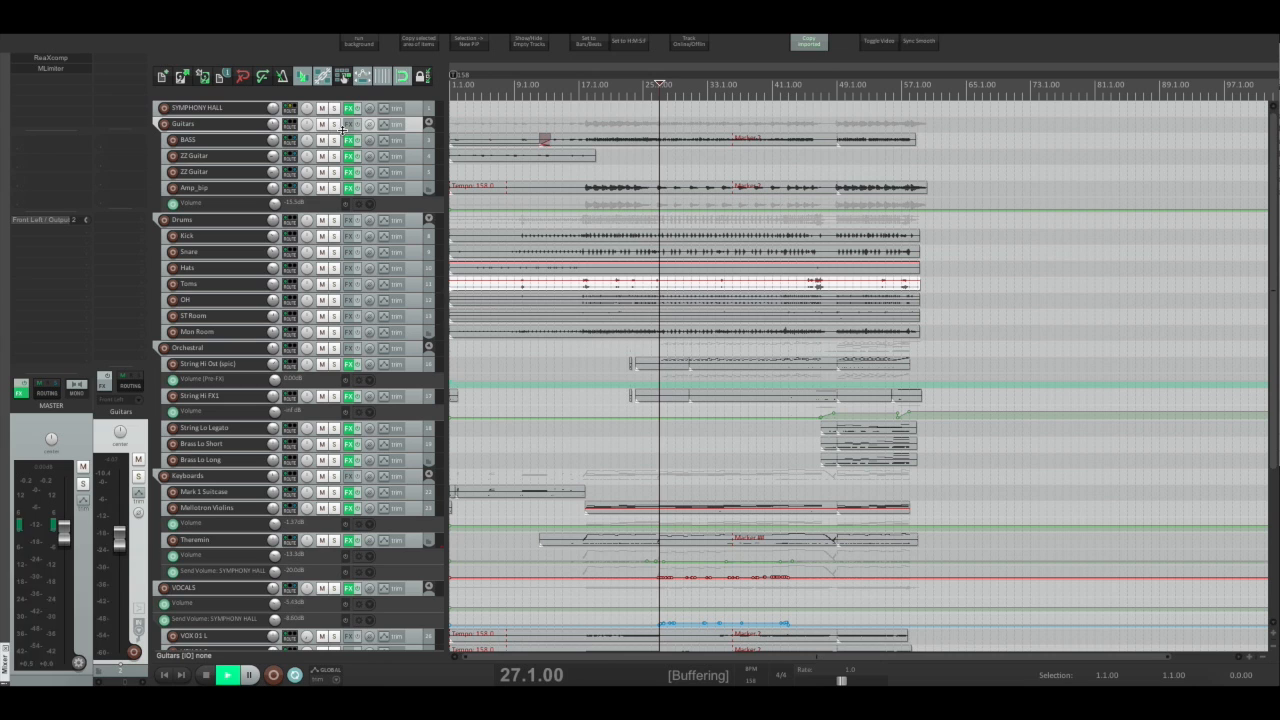
drag(270, 127, 277, 206)
double_click(274, 126)
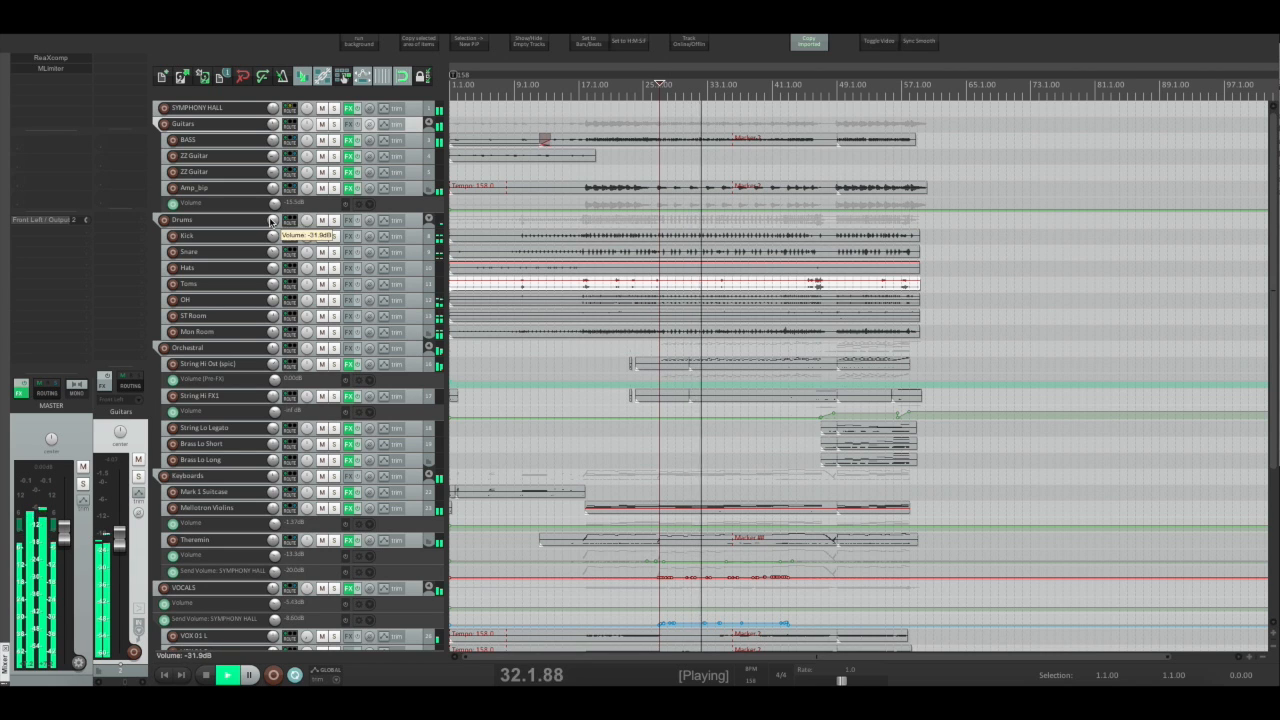
drag(273, 364, 273, 398)
drag(273, 476, 273, 478)
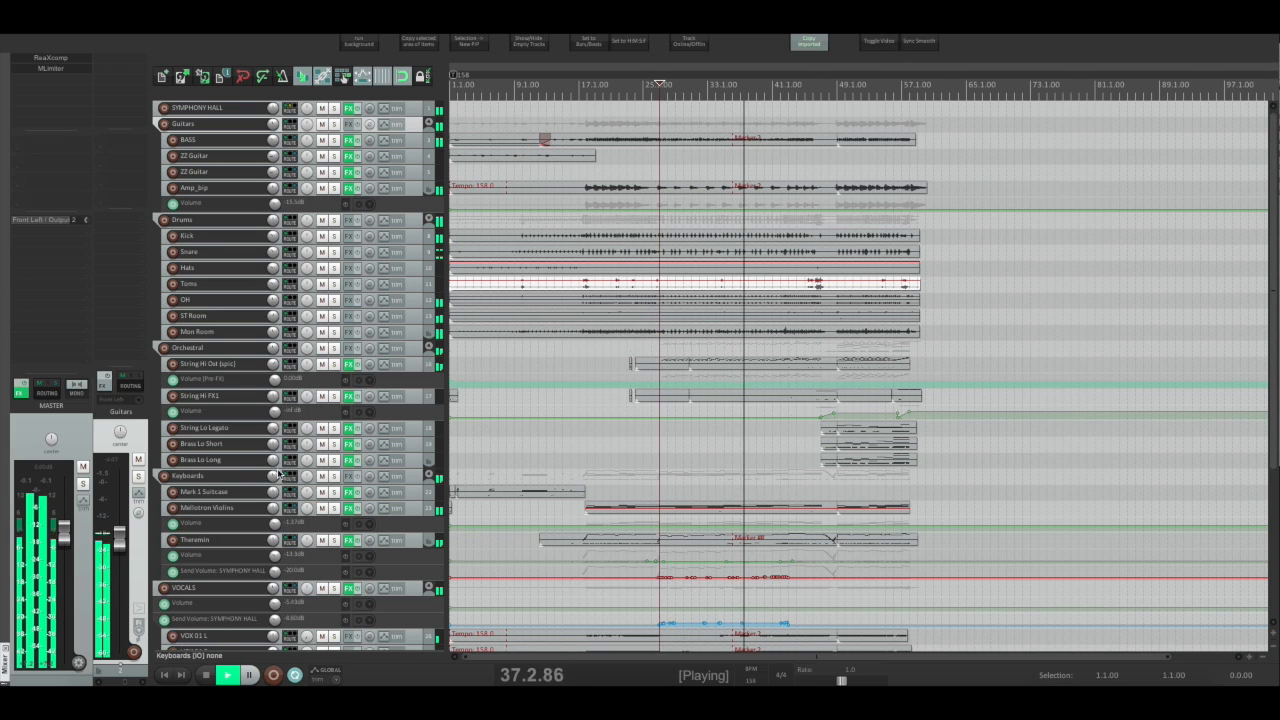
key(space)
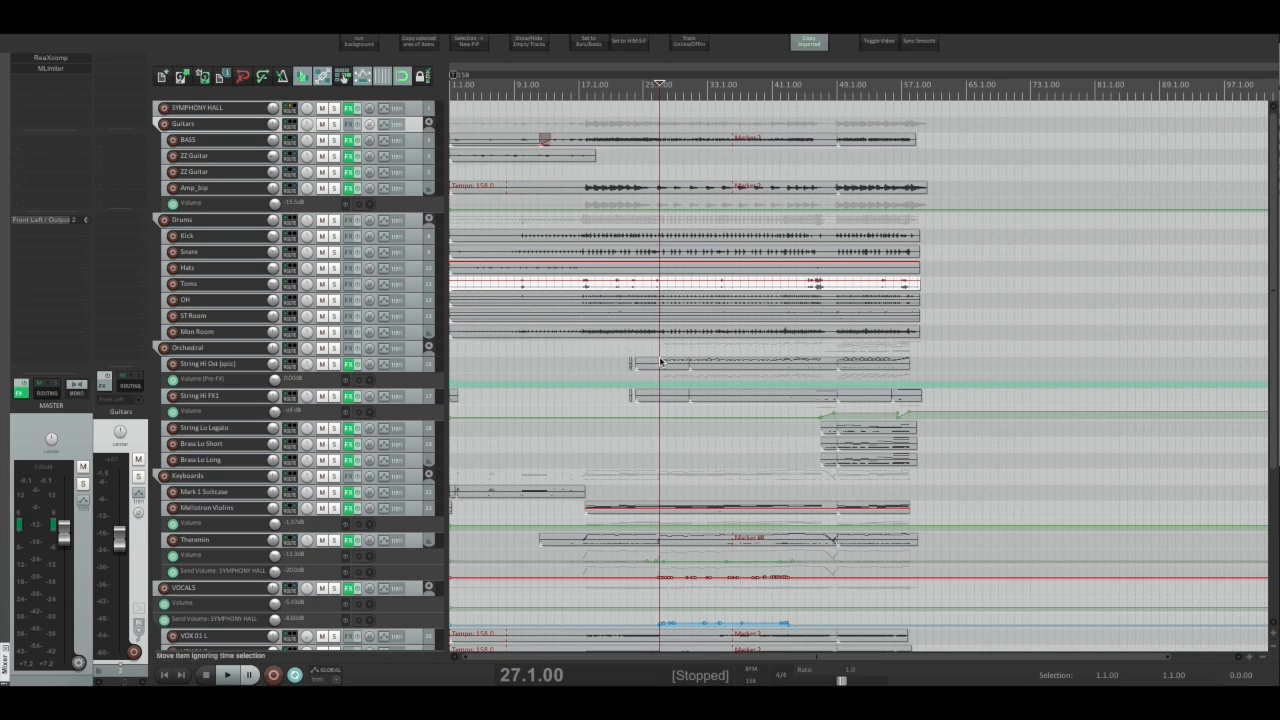
Step: Compact the child tracks of the Guitars, Drums, Orchestral, Keyboards and VOCALS folders
click(429, 122)
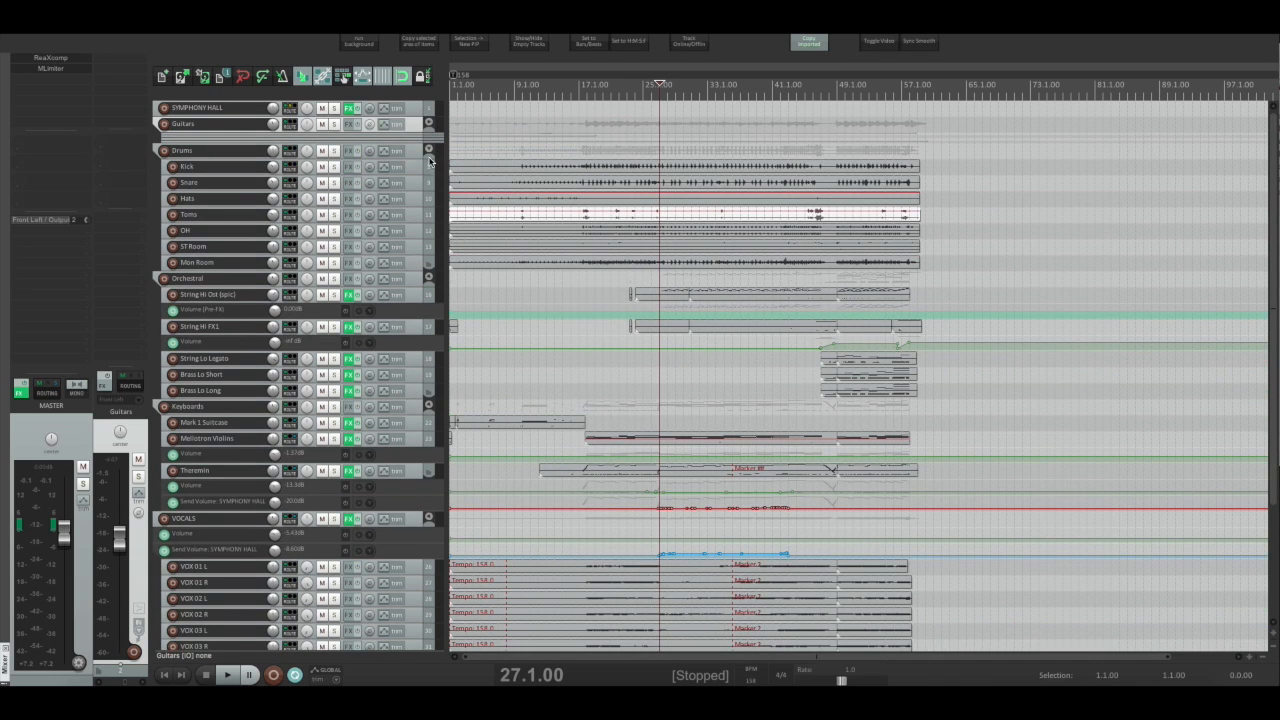
click(430, 150)
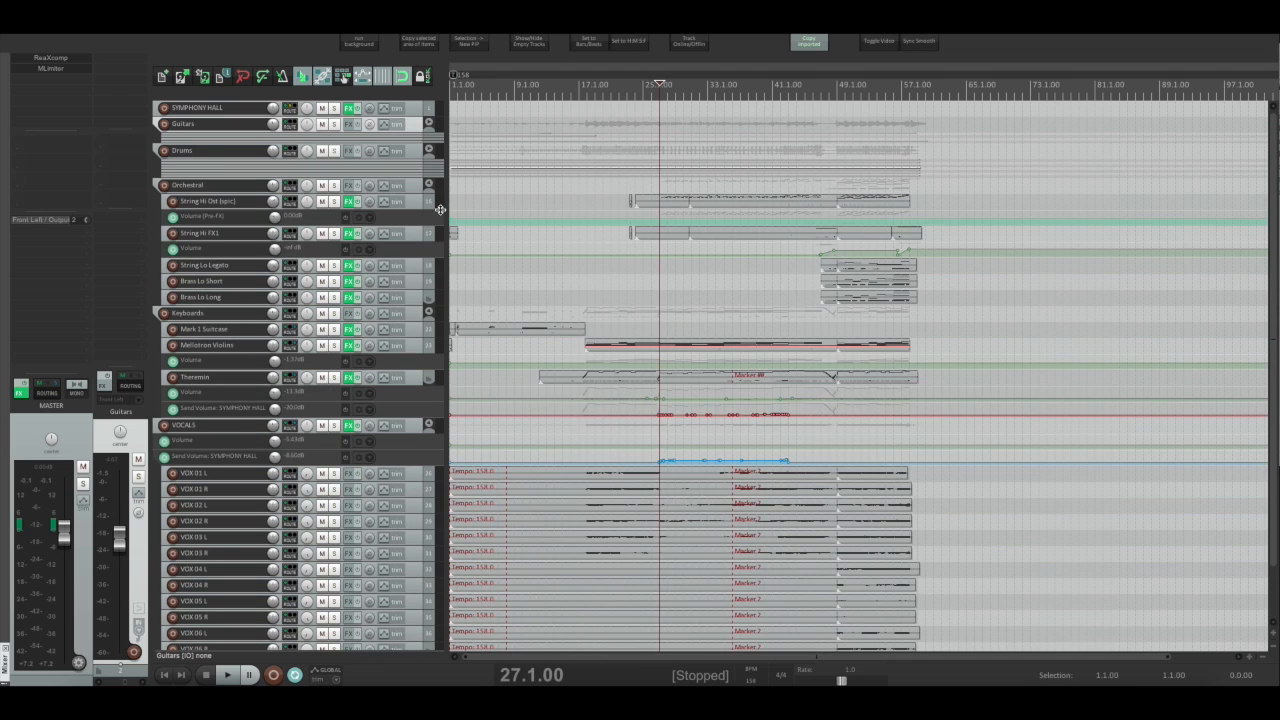
click(430, 186)
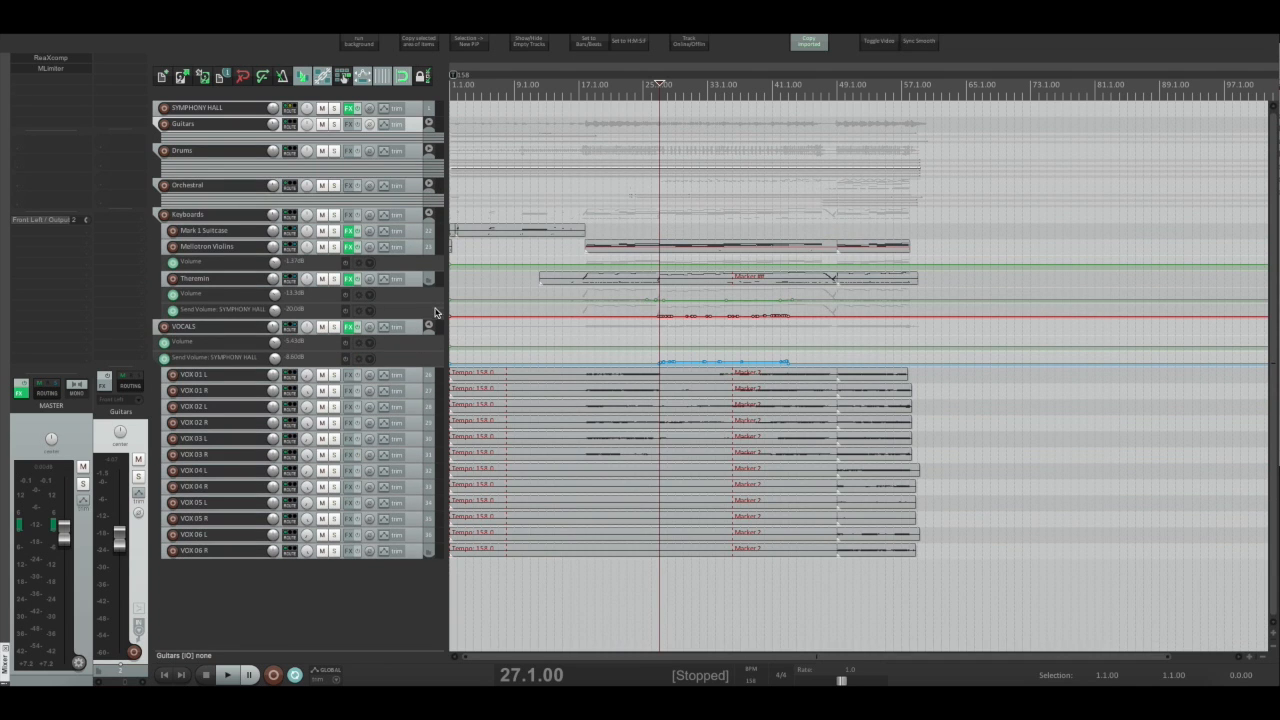
click(430, 215)
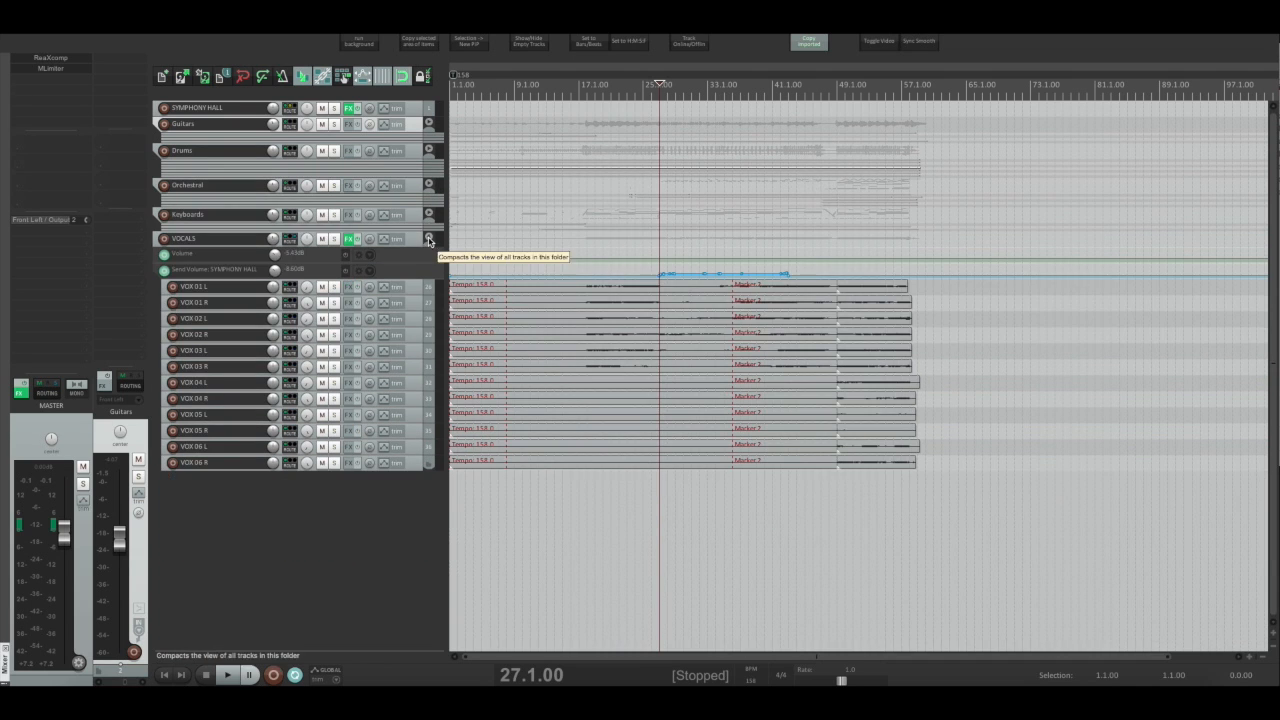
click(430, 238)
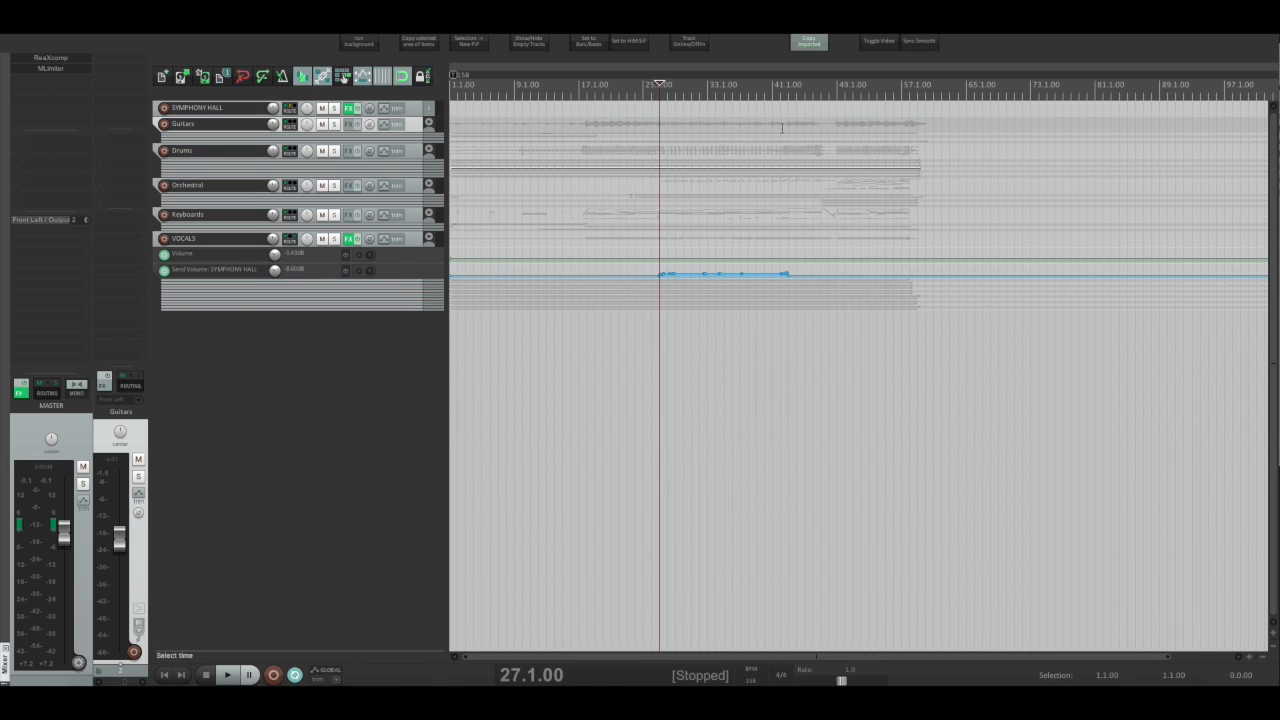
Step: Audition the mix from bar 31, and briefly expand and recompact the Orchestral folder to check its tracks
click(689, 93)
key(space)
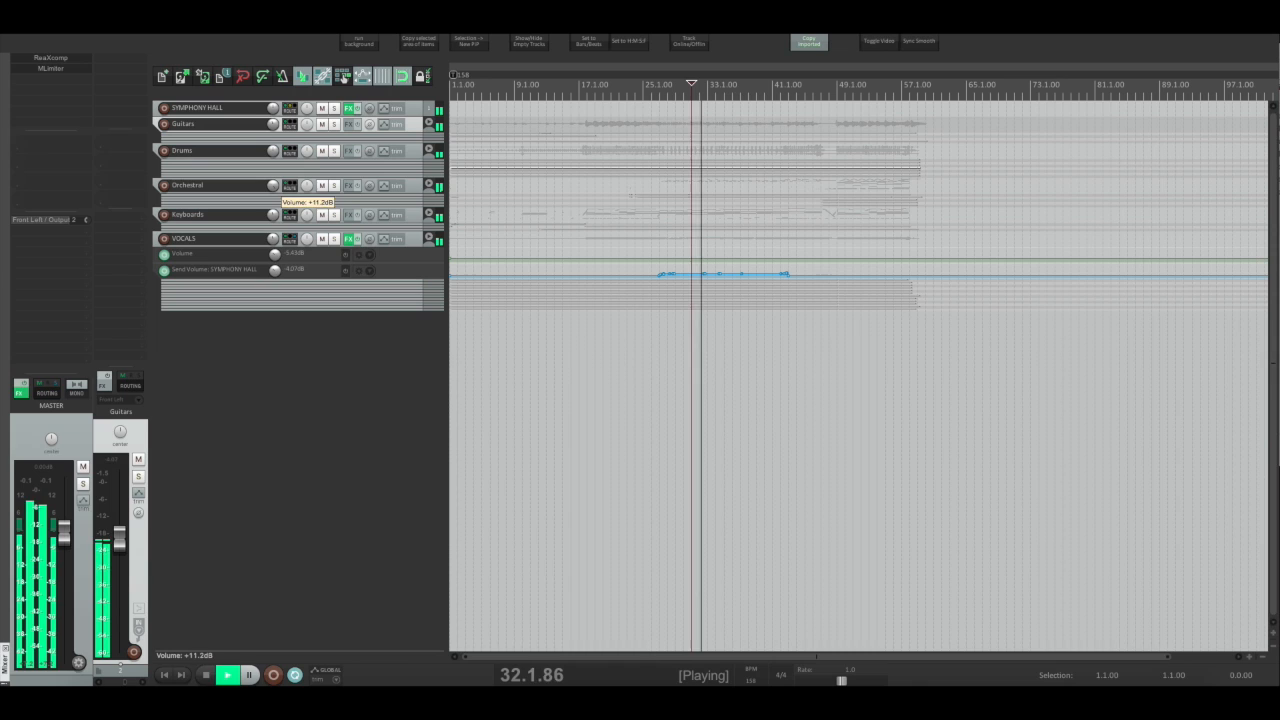
key(space)
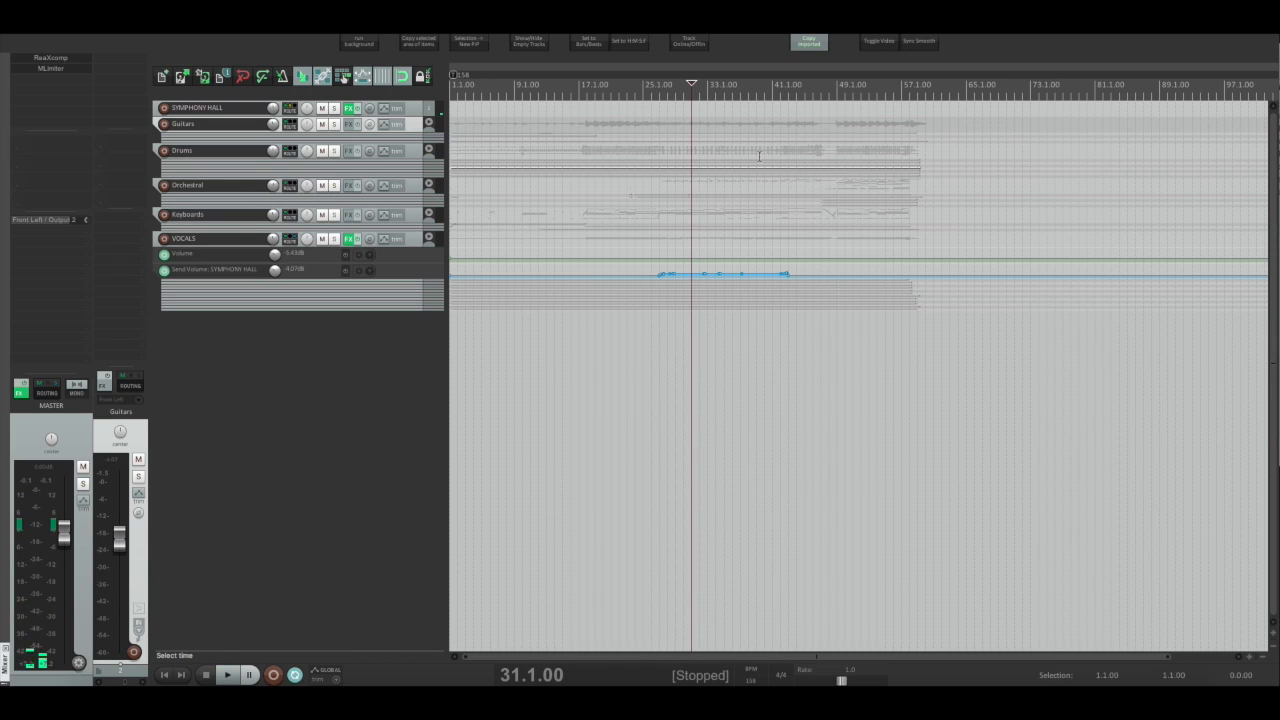
click(429, 185)
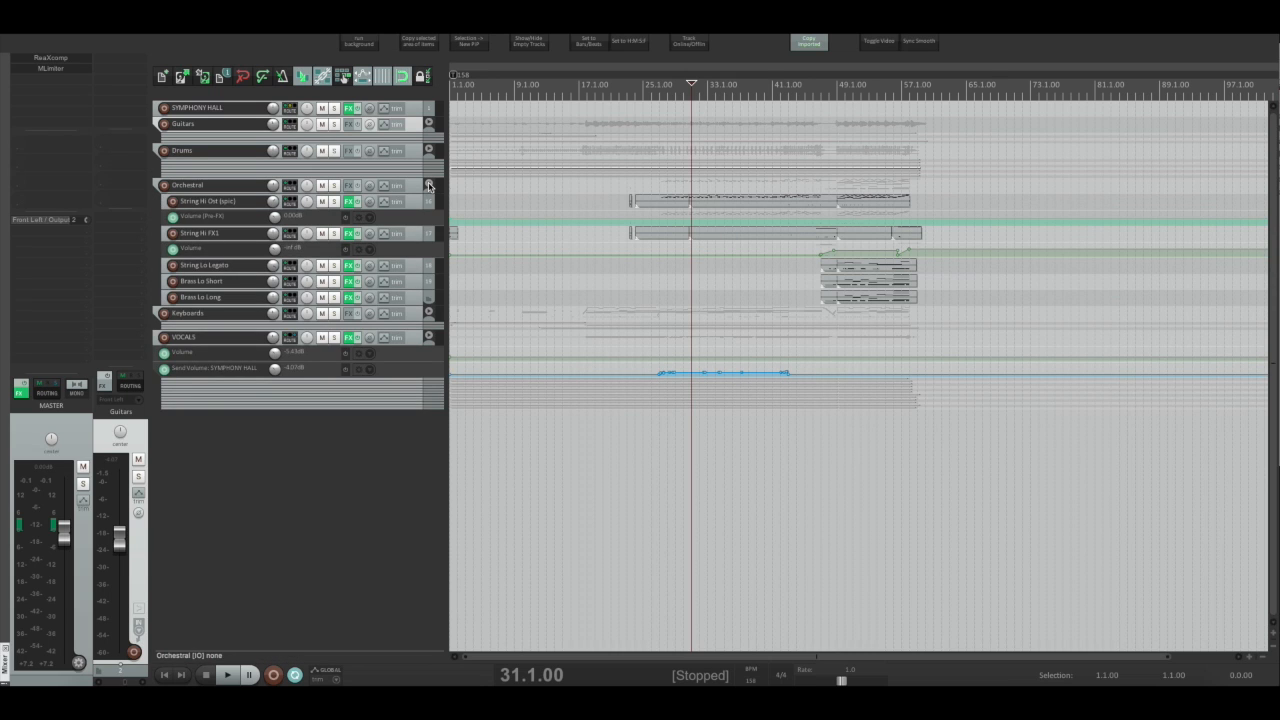
click(429, 185)
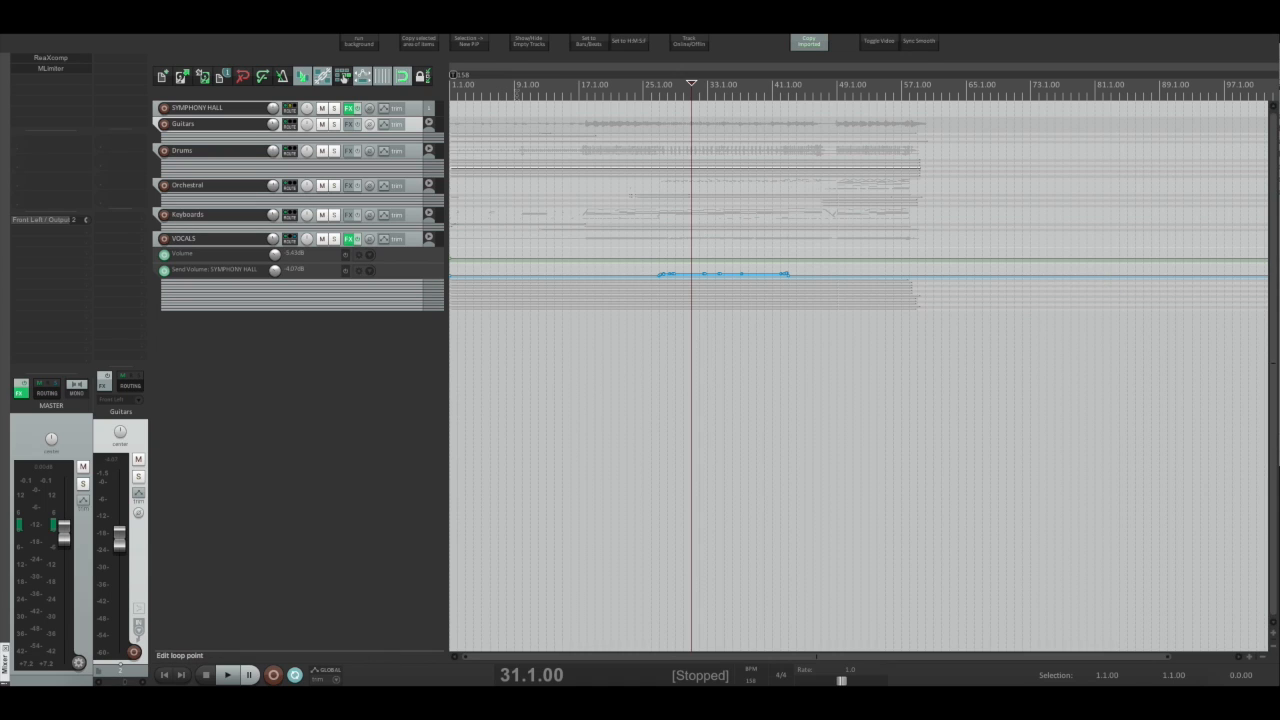
Step: Play from bar 9 and turn the Guitars folder's volume all the way down
click(514, 84)
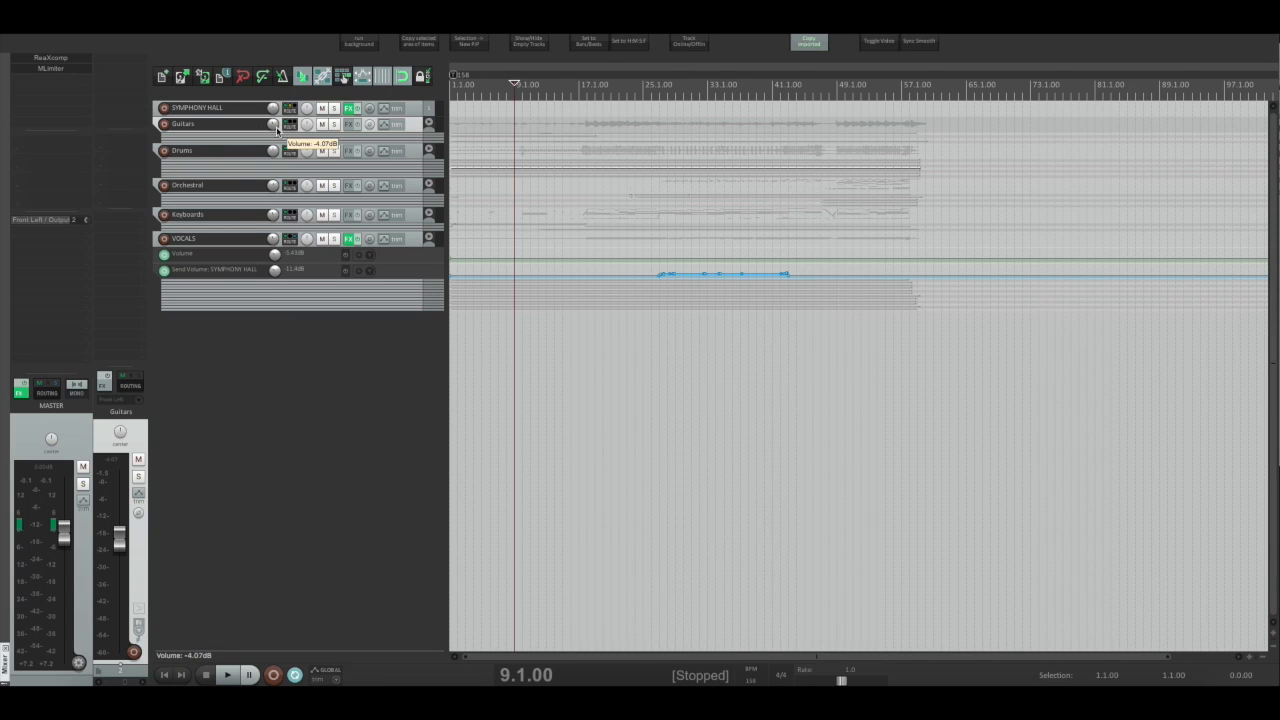
key(space)
drag(273, 127, 273, 216)
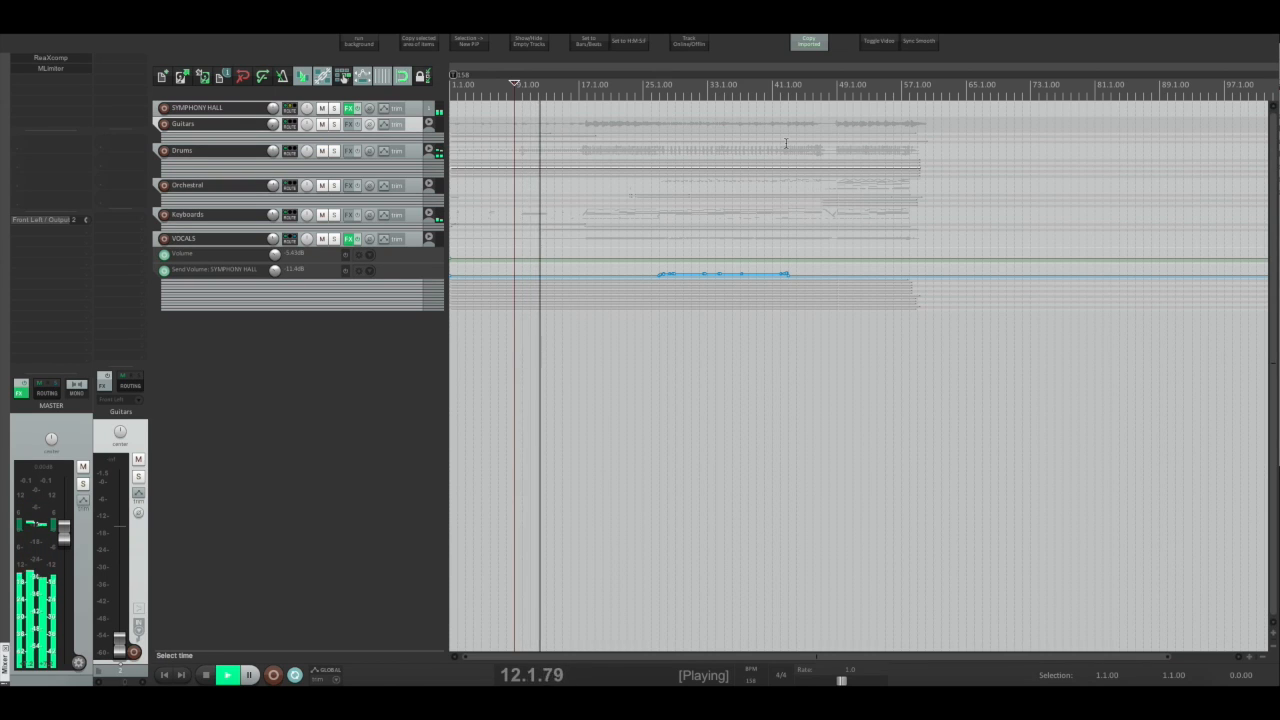
Step: Stop playback, select the tracks from Kick through Mon Room and adjust their volumes together
key(space)
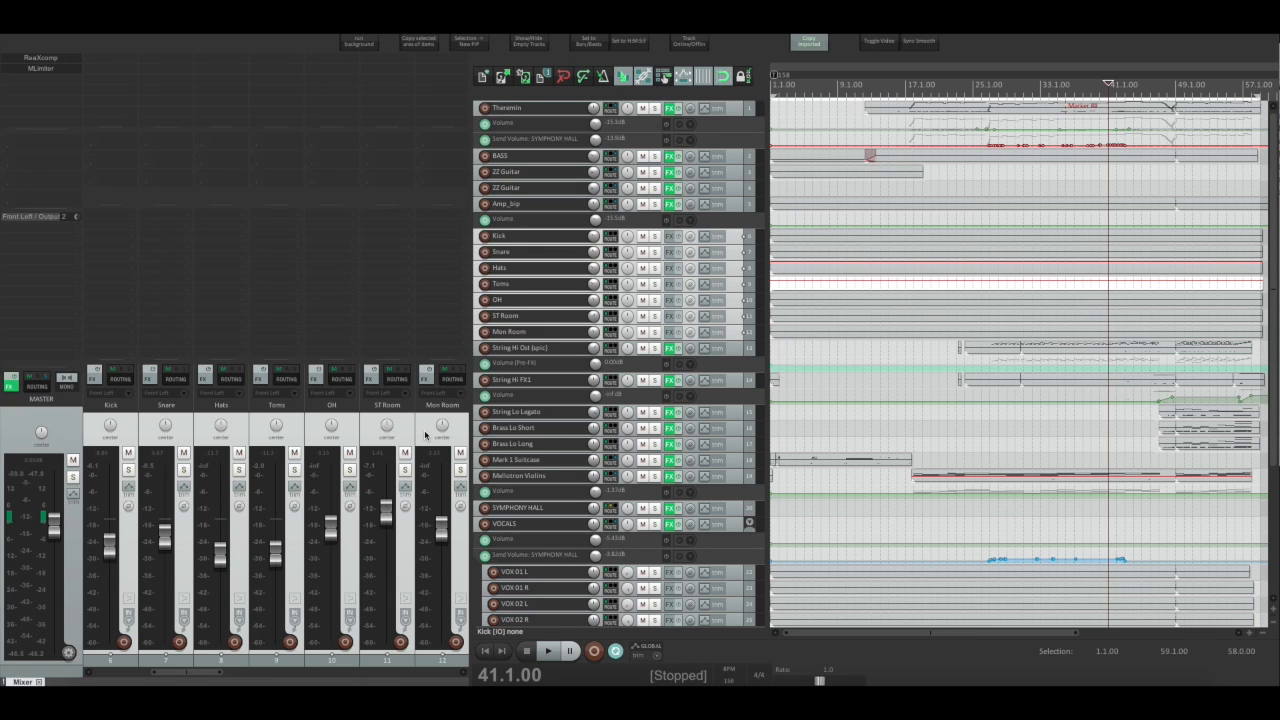
click(130, 422)
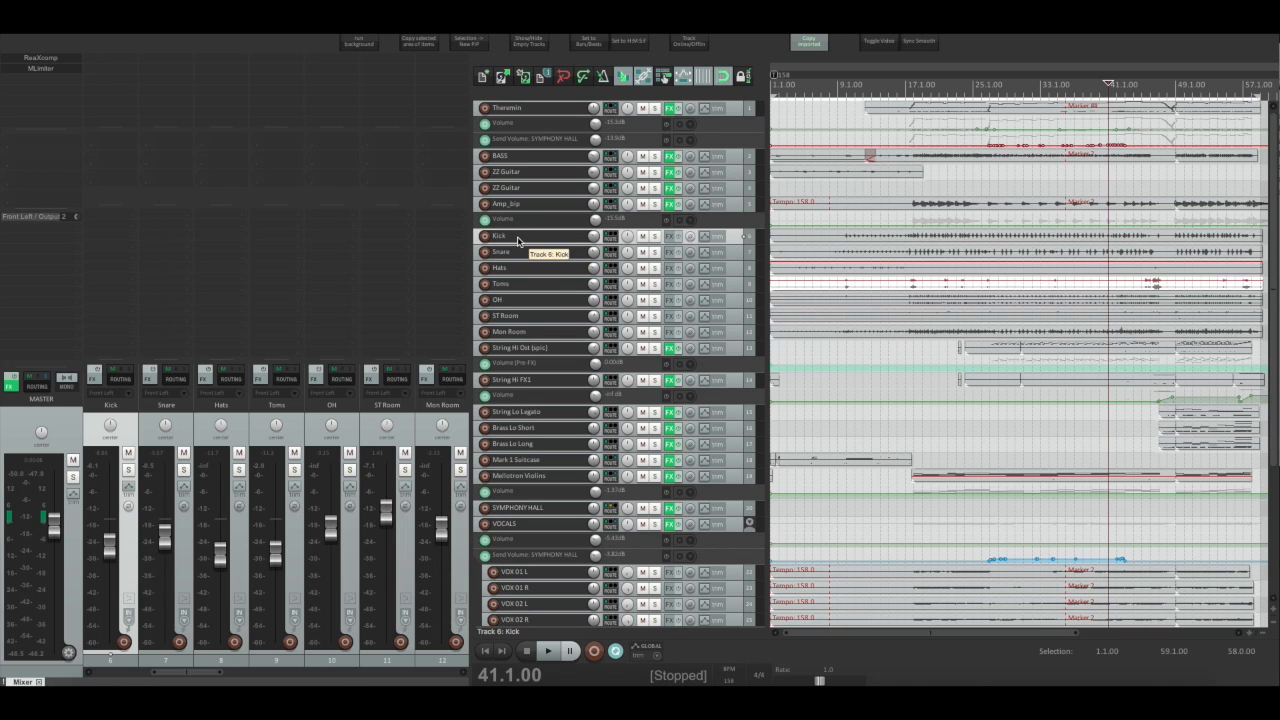
shift+click(540, 333)
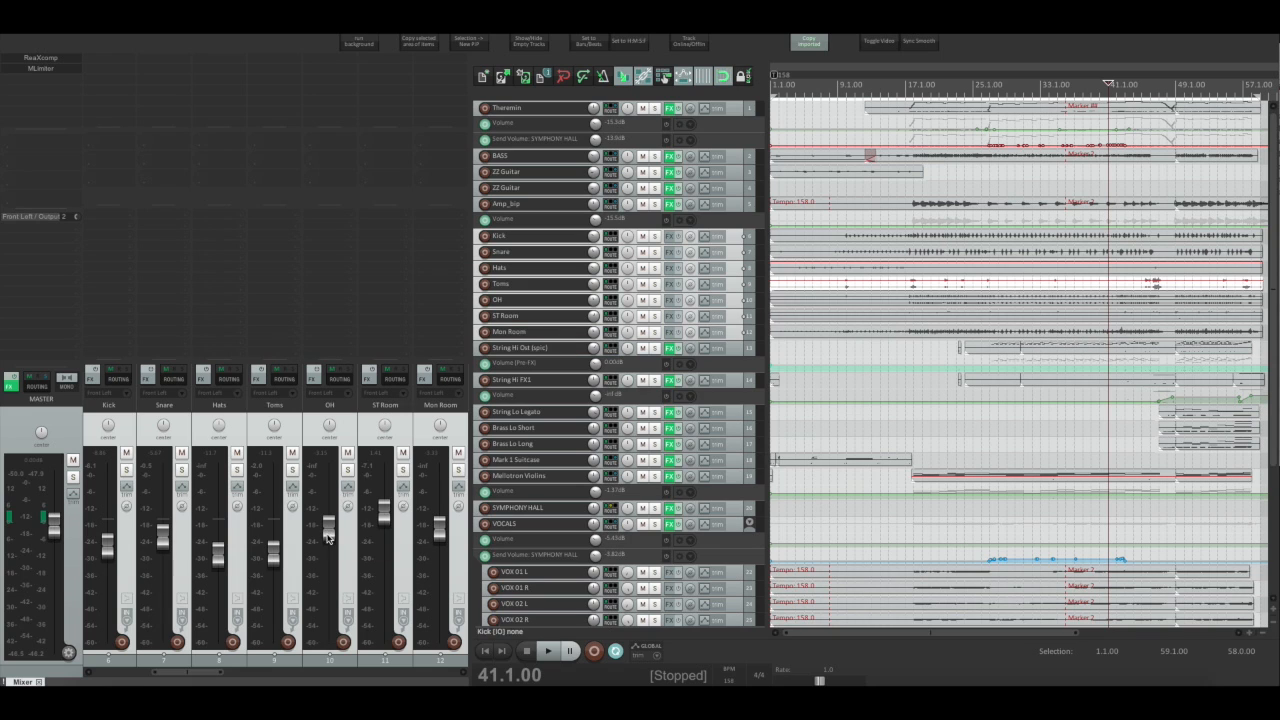
mouse_move(325, 535)
mouse_down()
mouse_move(327, 505)
mouse_move(326, 580)
mouse_move(327, 528)
mouse_move(330, 558)
mouse_move(333, 538)
mouse_up()
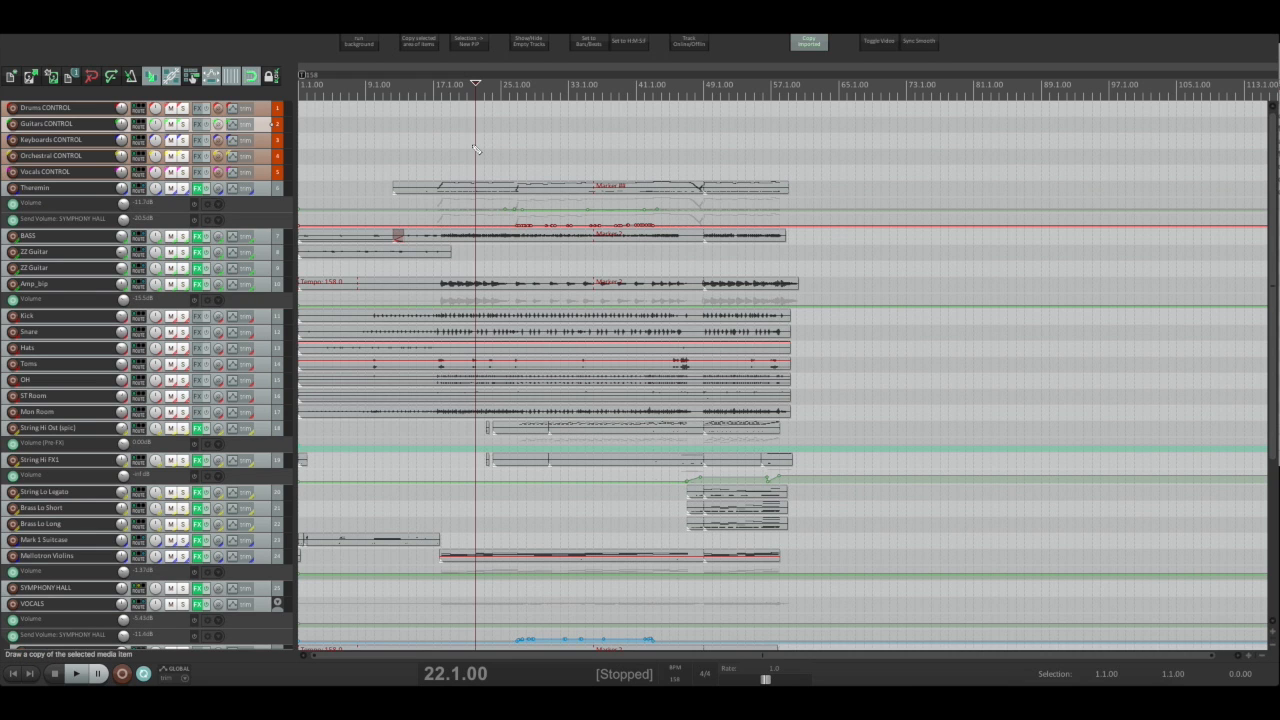
Step: In the mixer, try different fader levels on the Drums CONTROL and Orchestral CONTROL tracks and reset the Orchestral fader to default
key(super+m)
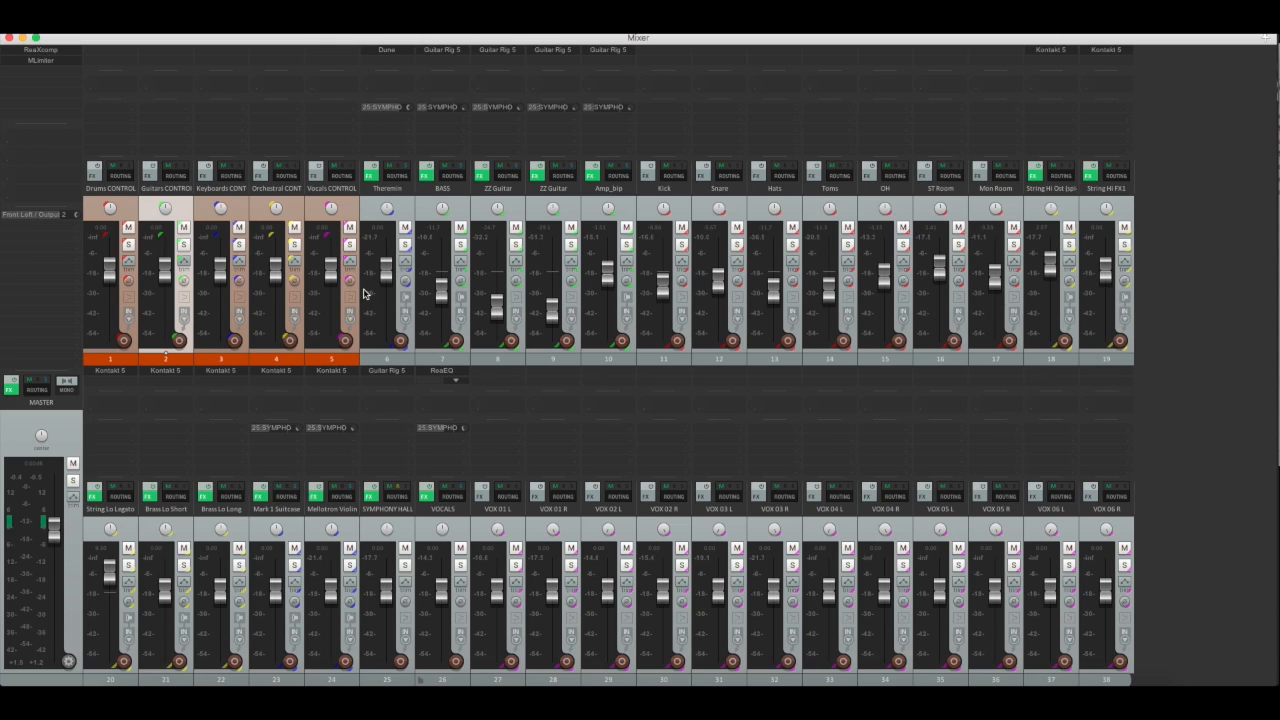
click(125, 214)
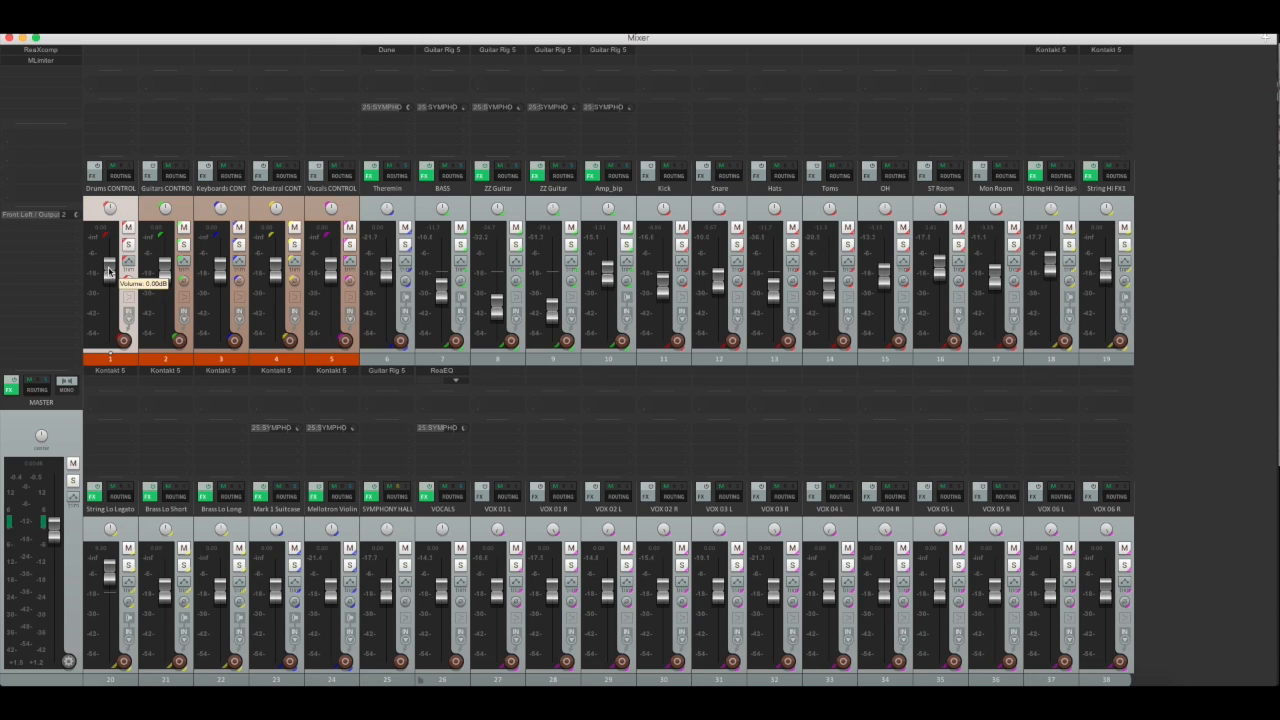
drag(109, 270, 287, 263)
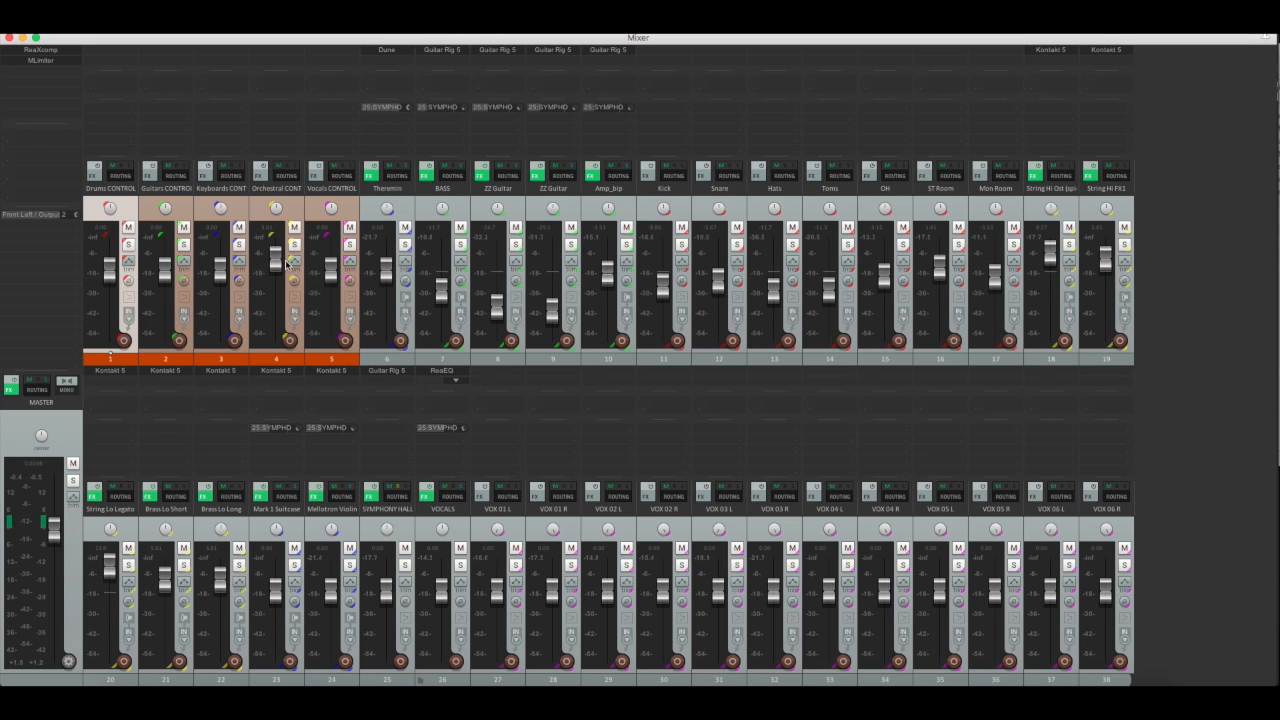
double_click(281, 264)
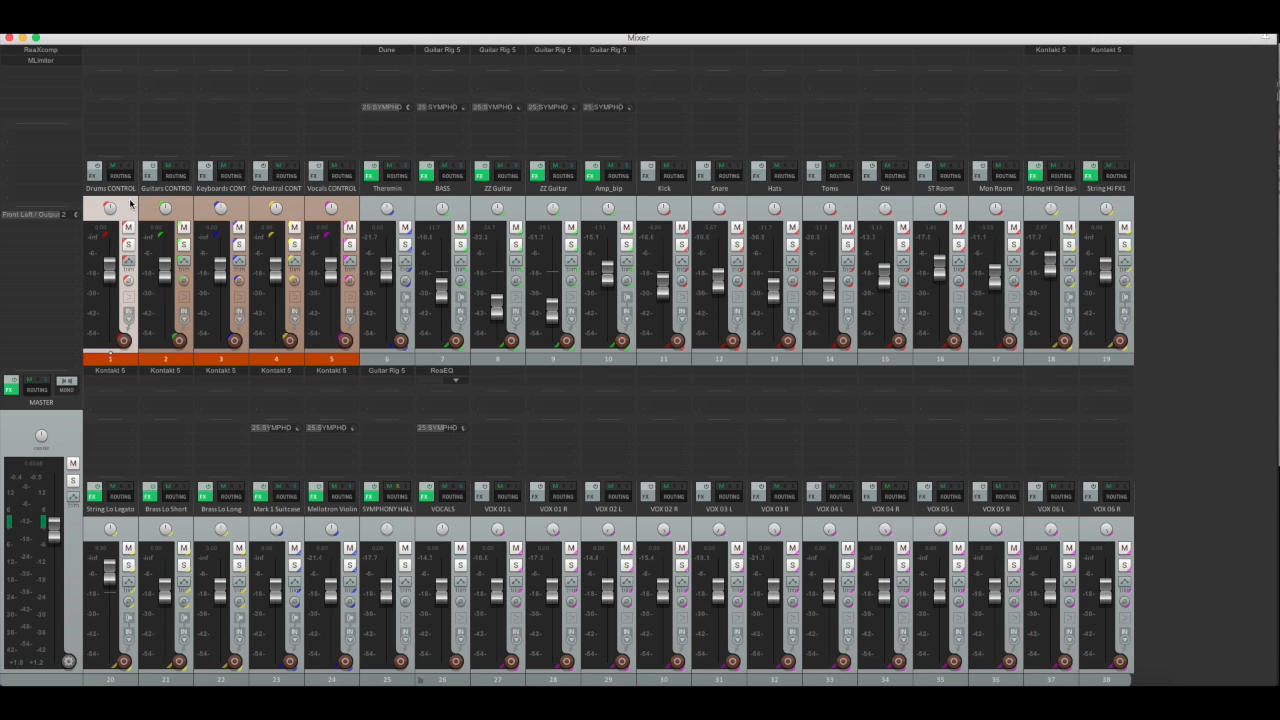
Step: Examine the Drums group's master flags on Drums CONTROL and its slave flags on the tracks from Kick through Mon Room
key(shift+g)
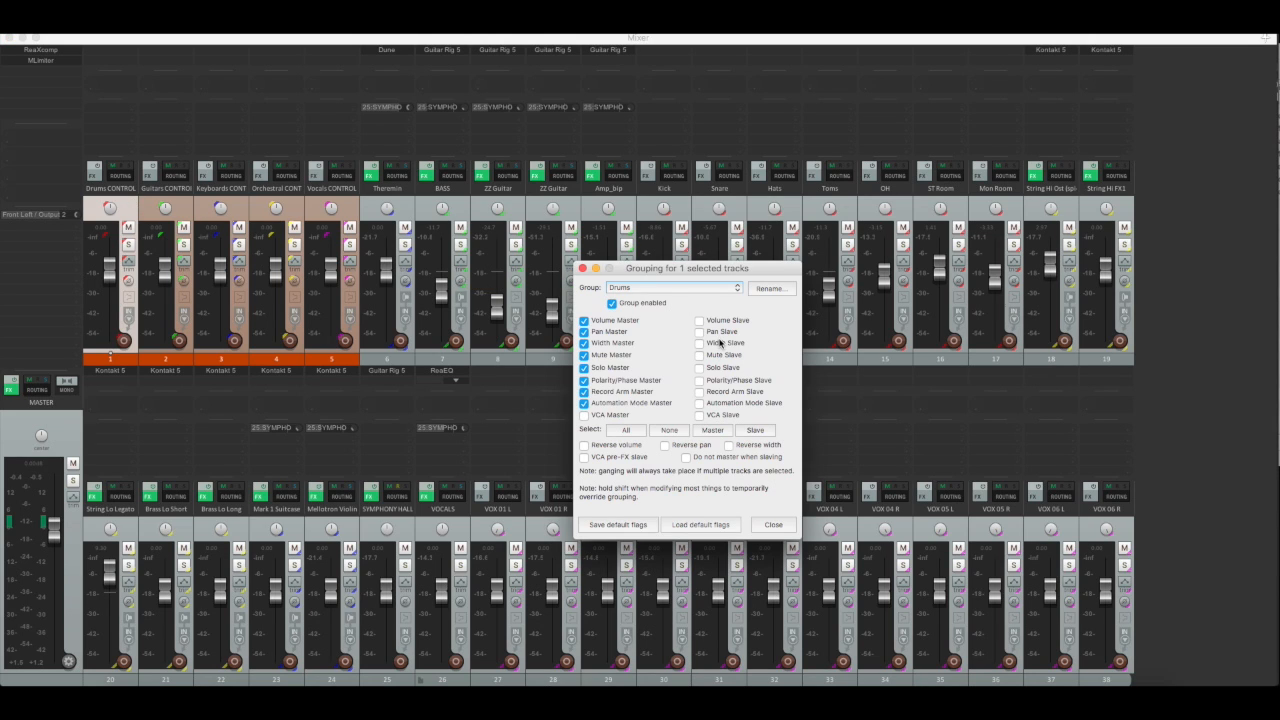
click(700, 290)
click(772, 526)
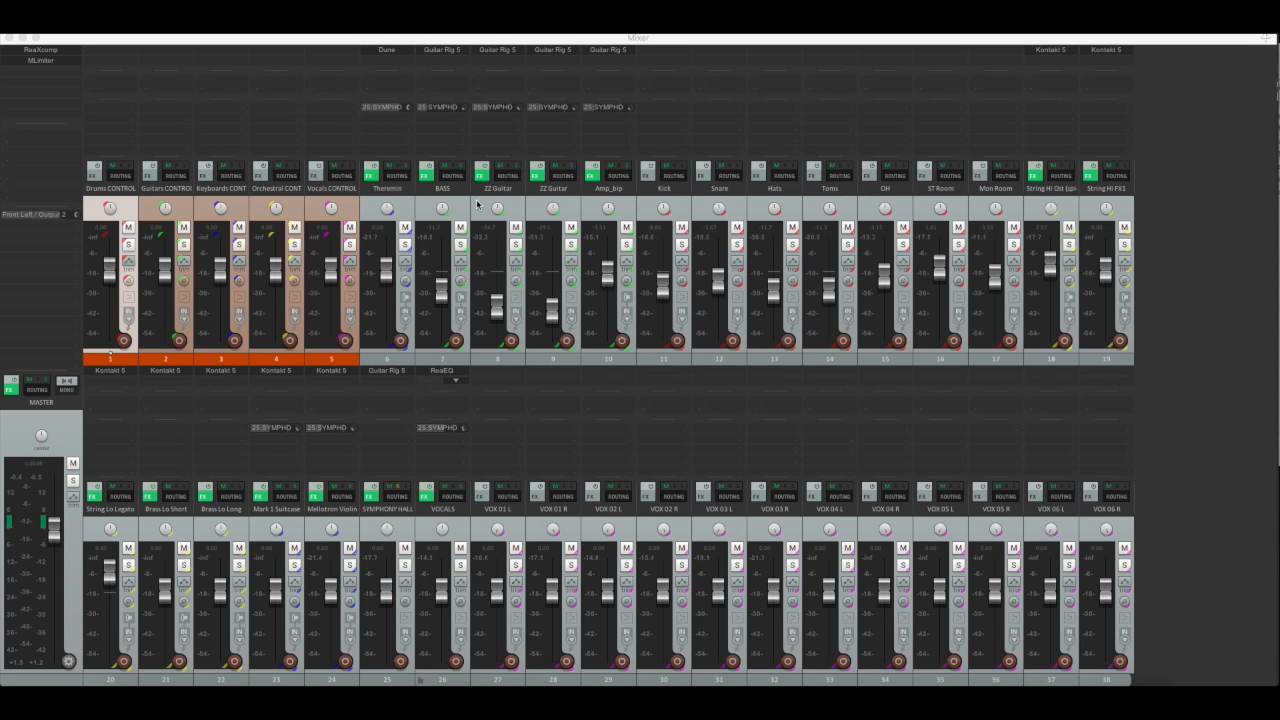
click(677, 203)
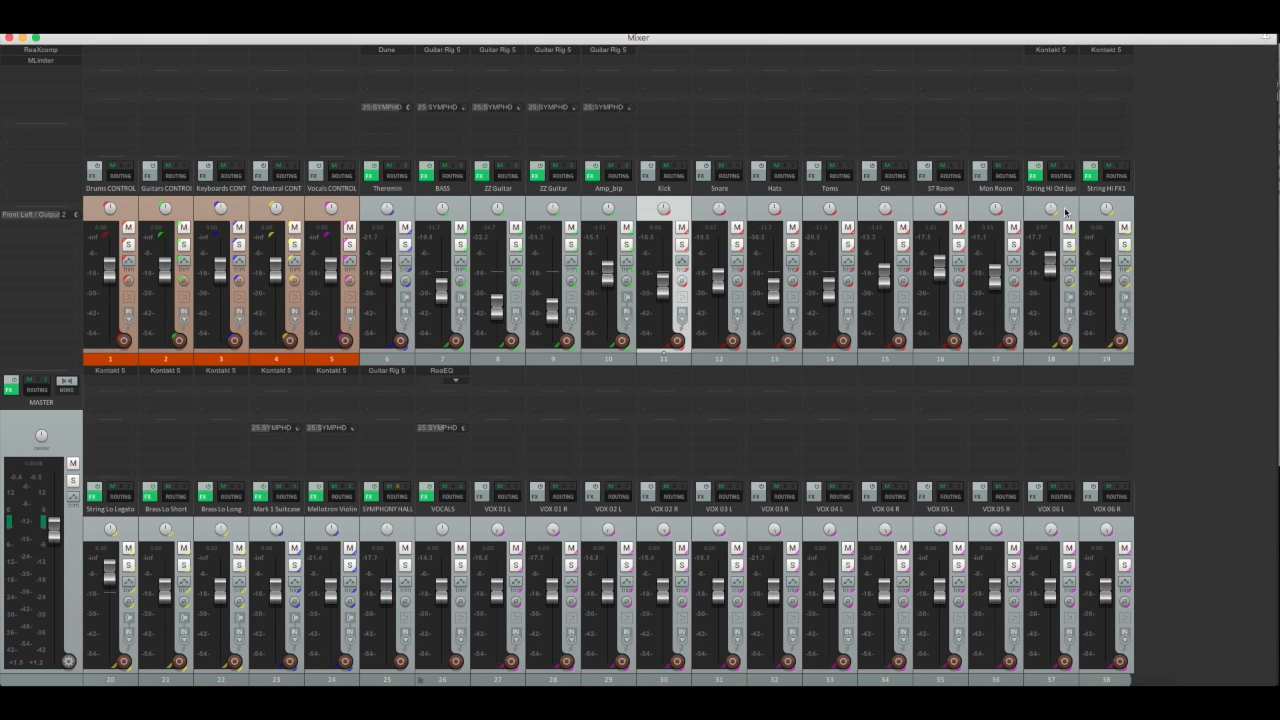
shift+click(1015, 205)
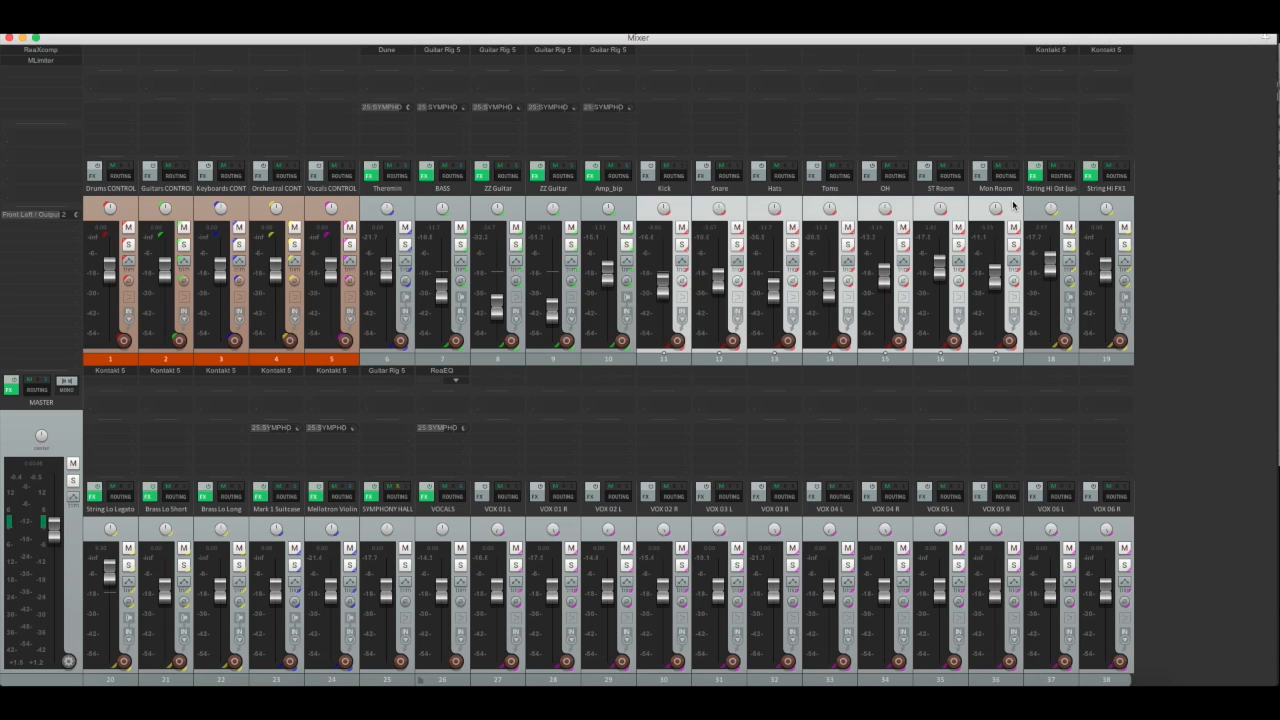
key(shift+g)
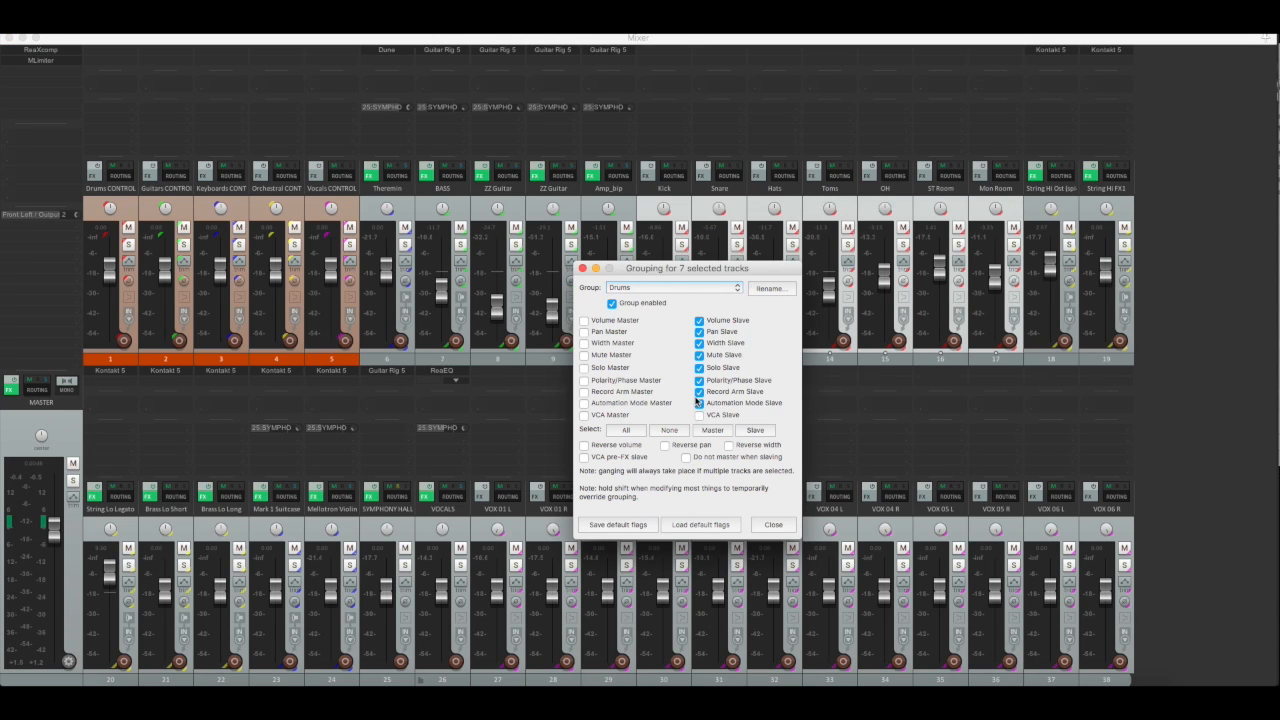
click(776, 526)
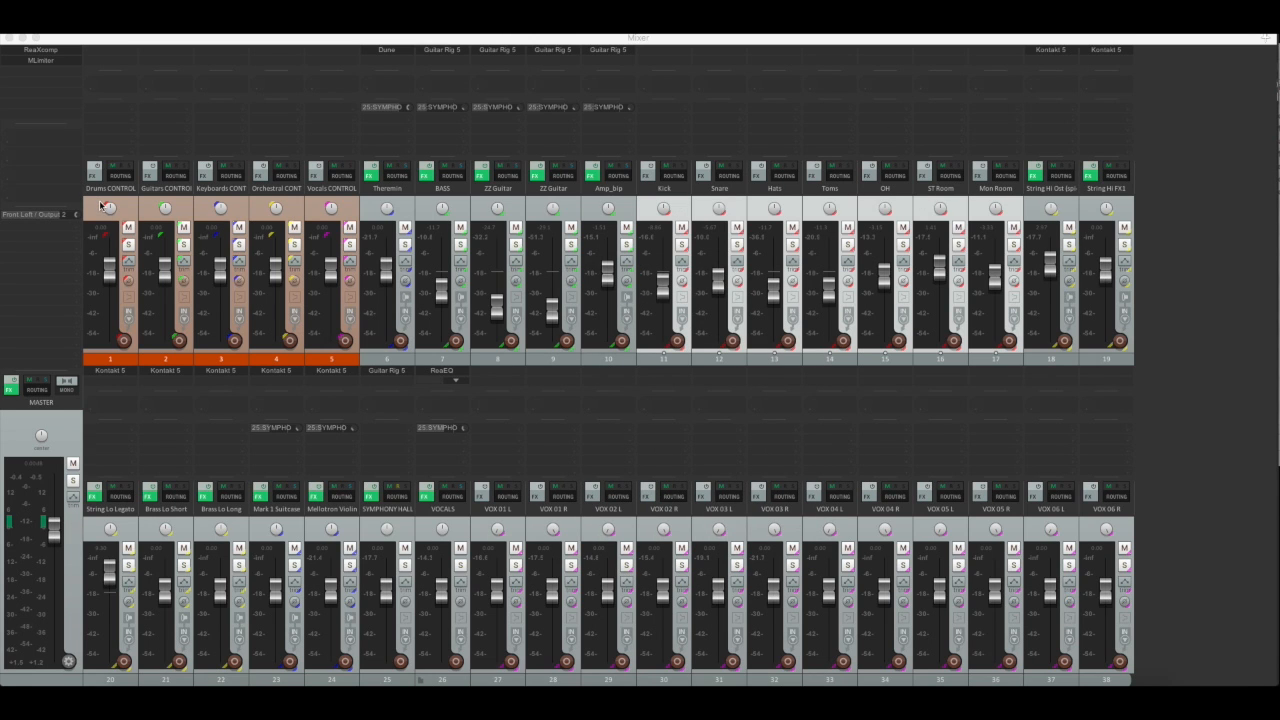
Step: Hide the mixer and set the Drums CONTROL track's automation mode to Touch
key(super+m)
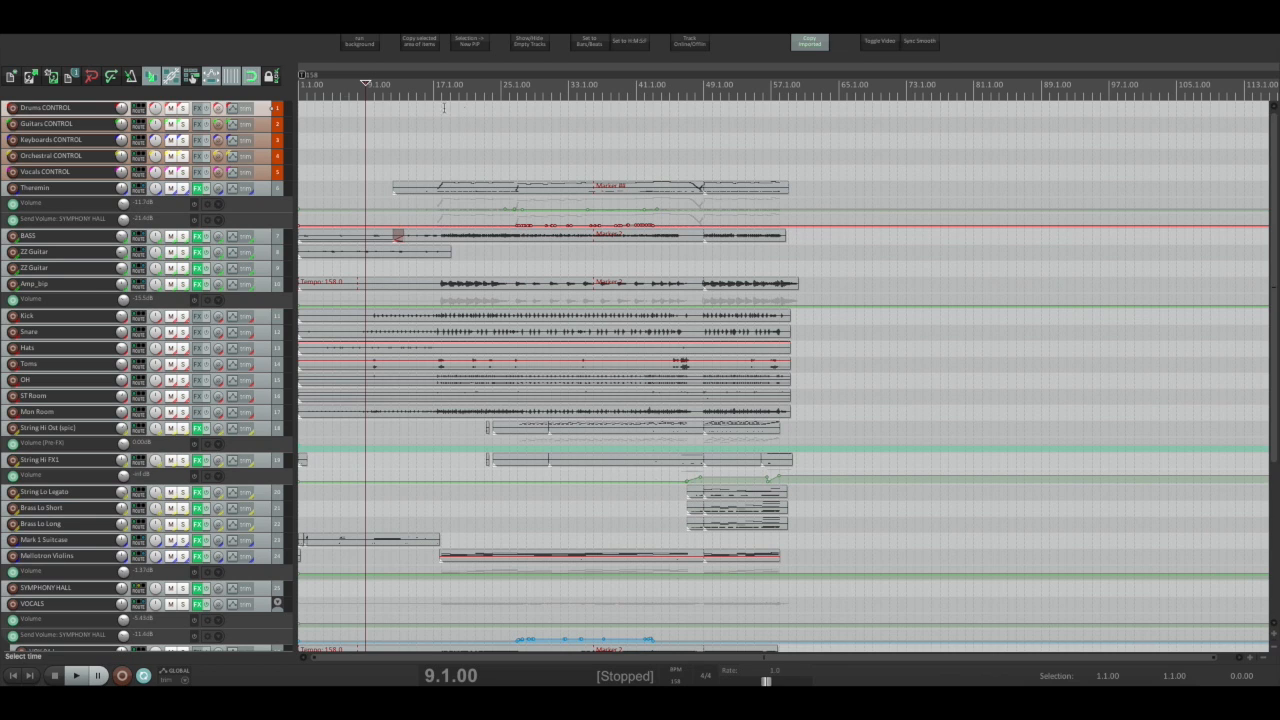
right_click(60, 112)
mouse_move(153, 399)
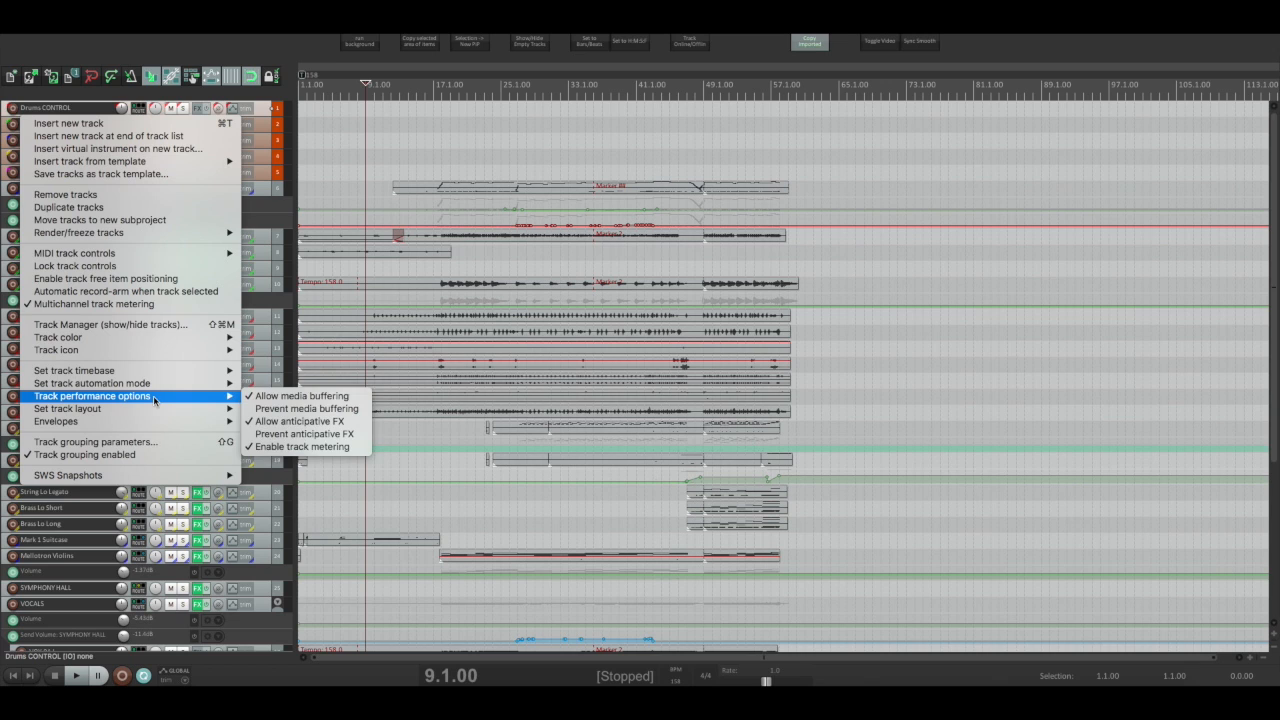
mouse_move(200, 383)
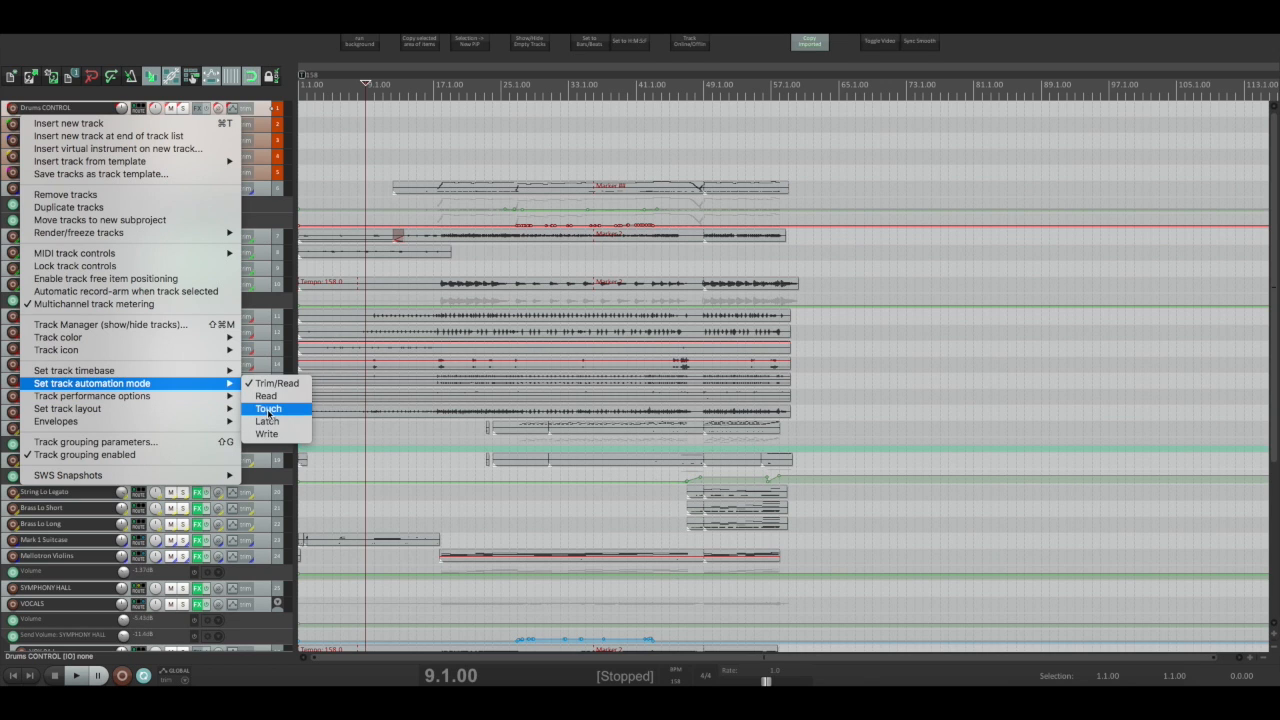
click(268, 410)
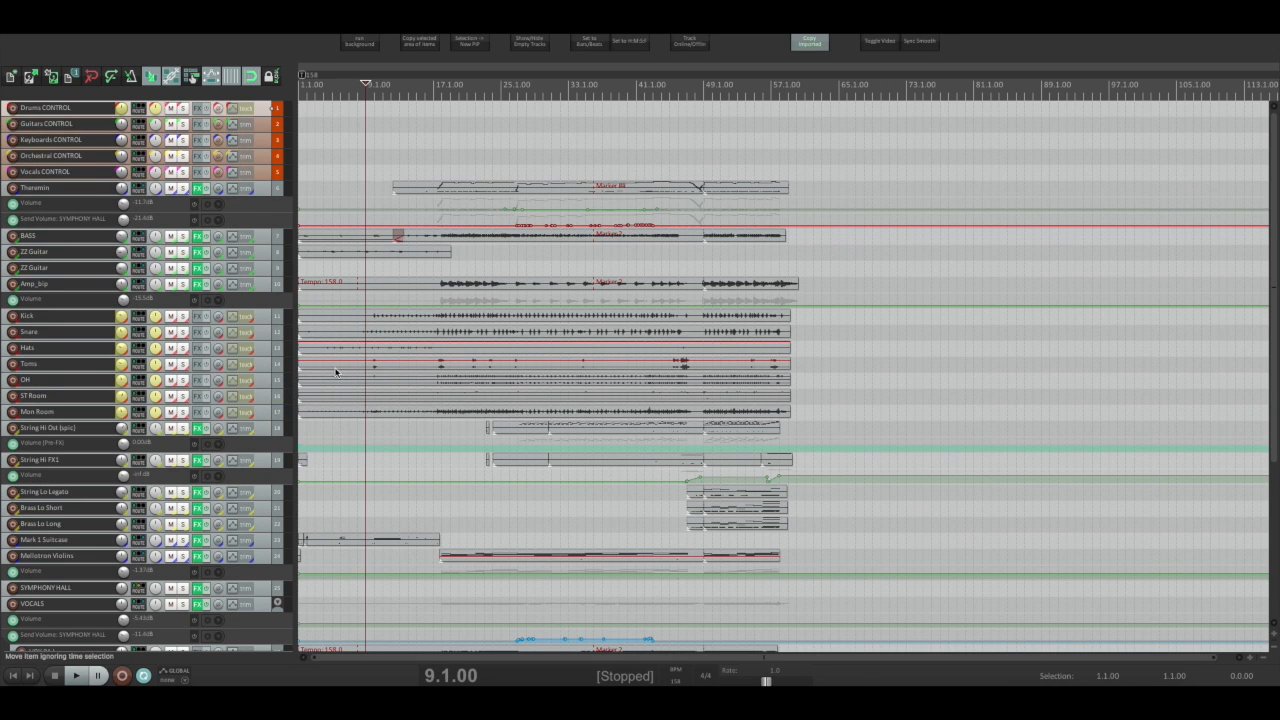
Step: Play from bar 9 while lowering the Drums CONTROL volume to record volume automation, and stop playback
key(space)
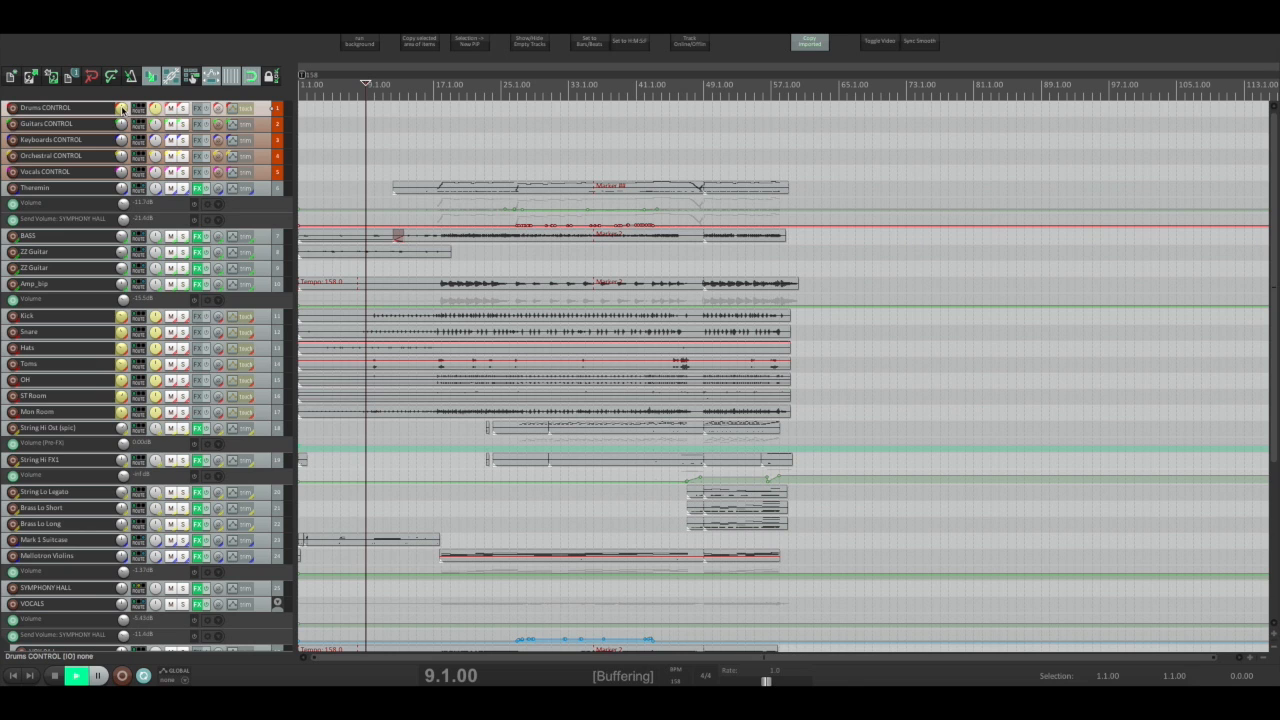
drag(122, 108, 122, 138)
key(space)
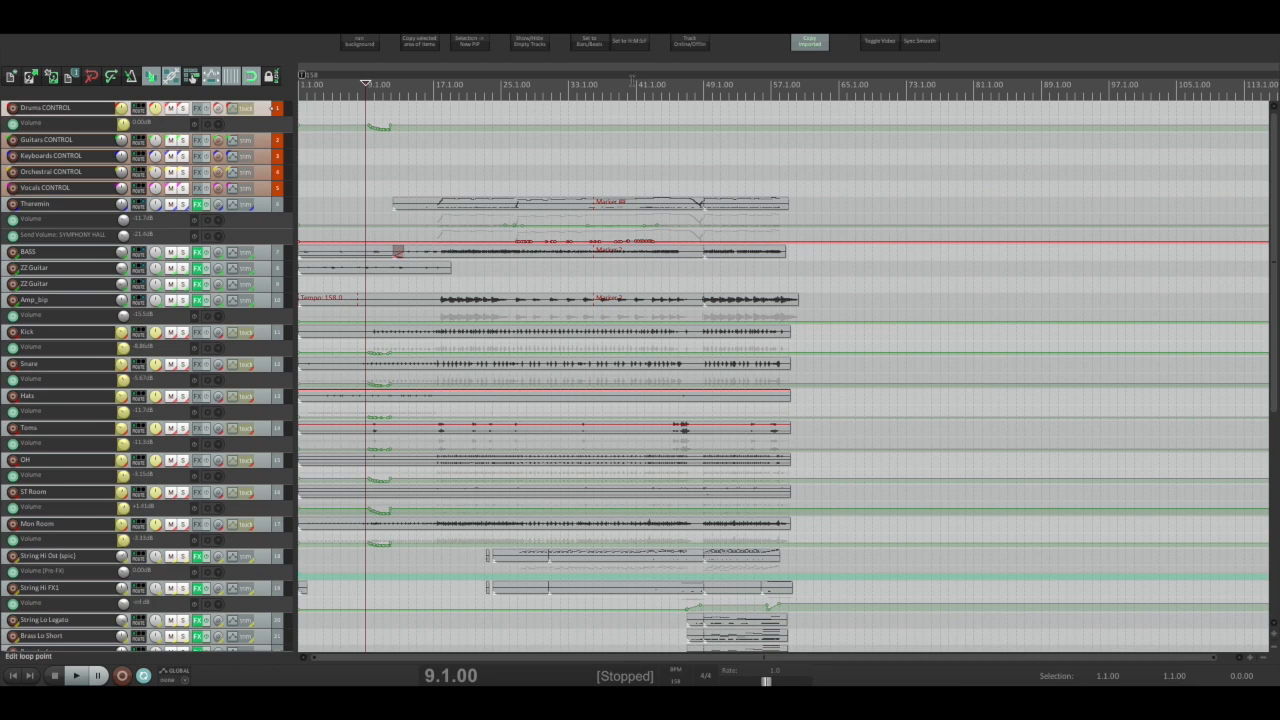
Step: Place the edit cursor at bar 20, check Drums CONTROL's grouping parameters and set its automation mode to Trim/Read
click(462, 101)
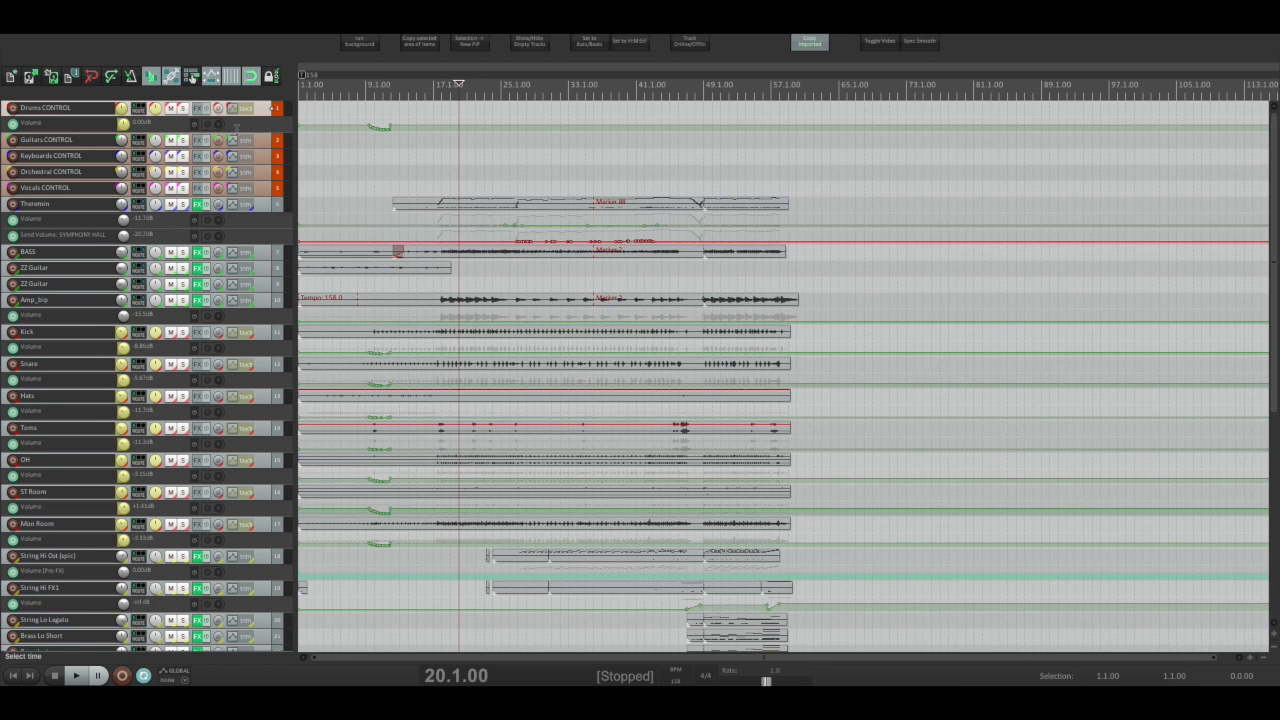
key(shift+g)
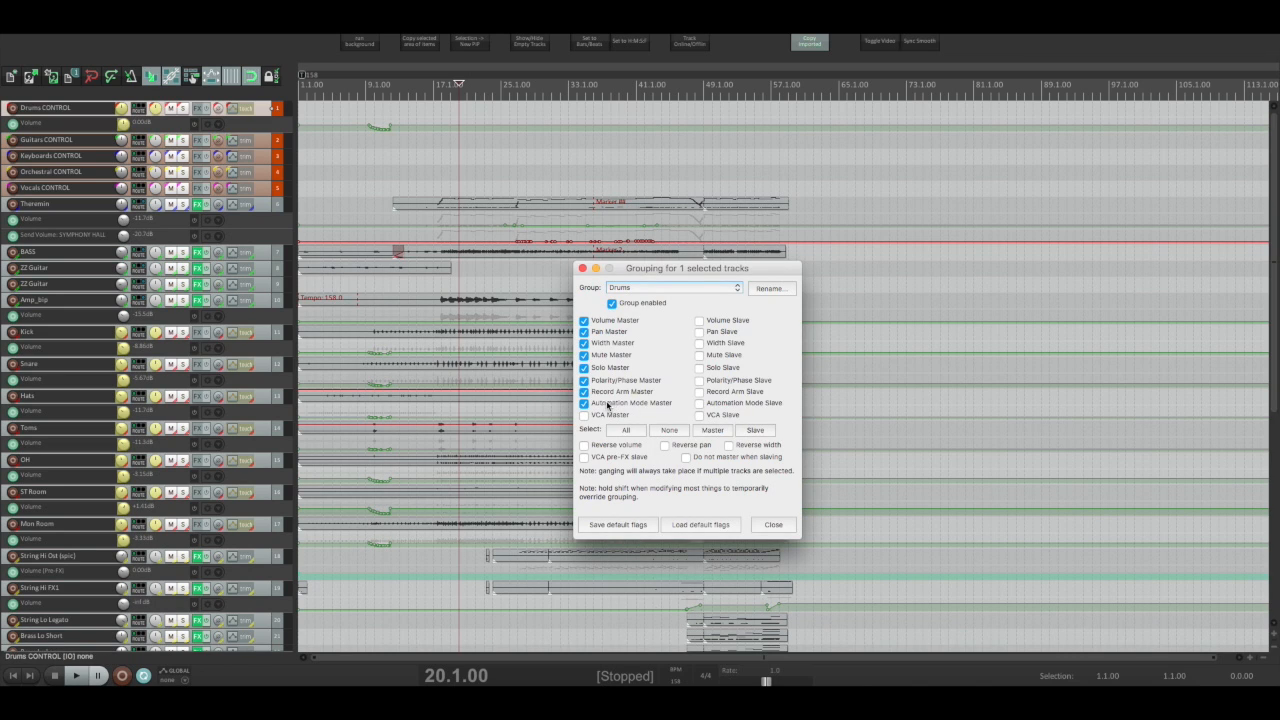
click(773, 524)
right_click(73, 113)
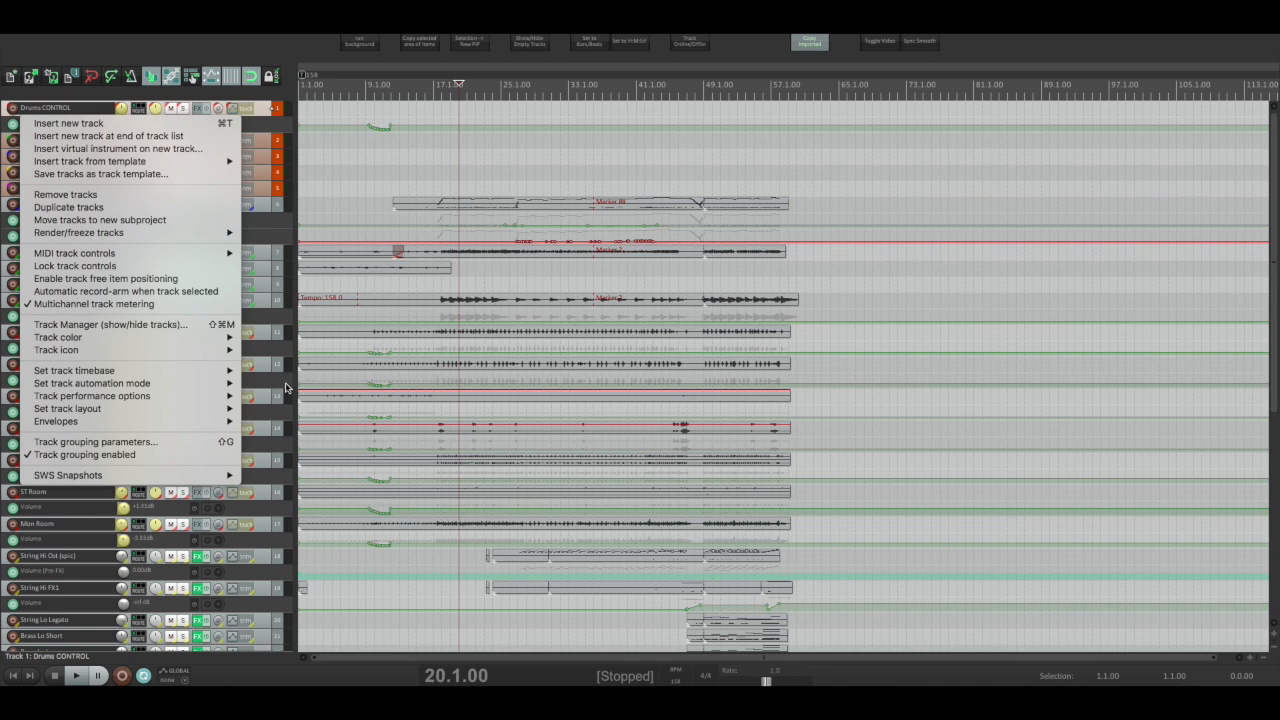
mouse_move(116, 384)
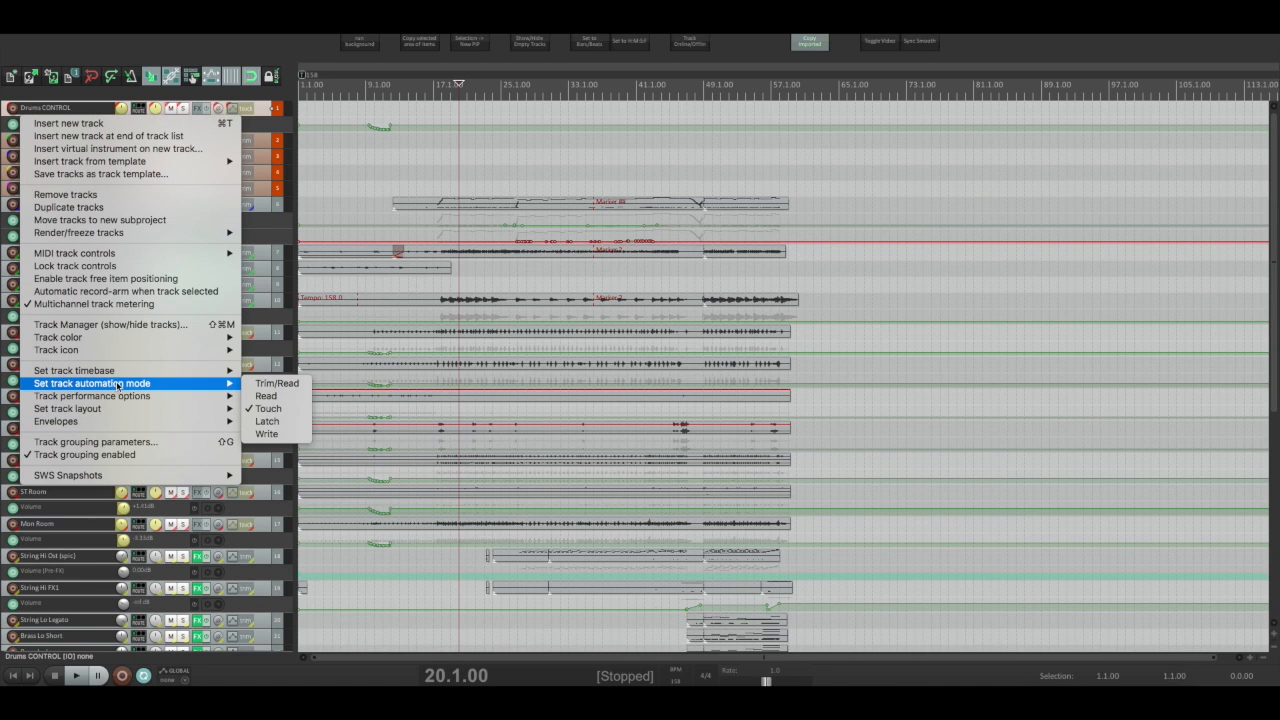
click(286, 384)
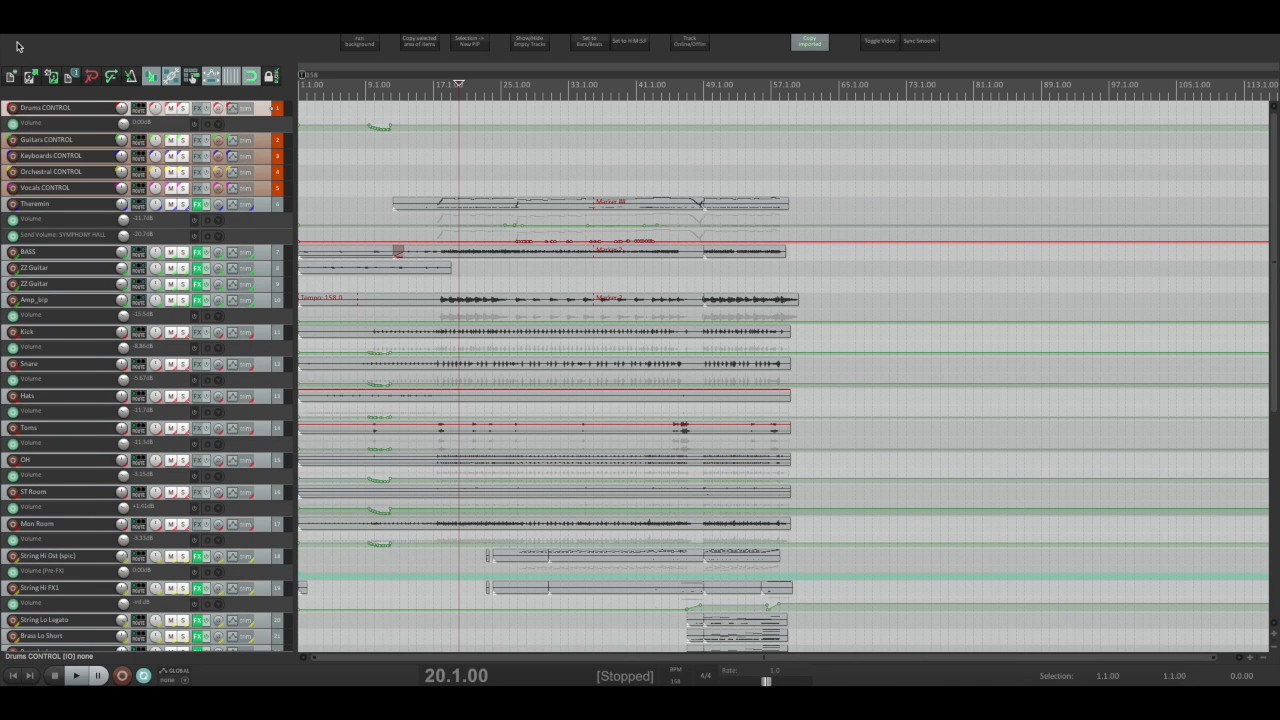
Step: Disable Automation Mode Master for Drums CONTROL in the Drums group, and set that track's automation mode to Touch
click(54, 111)
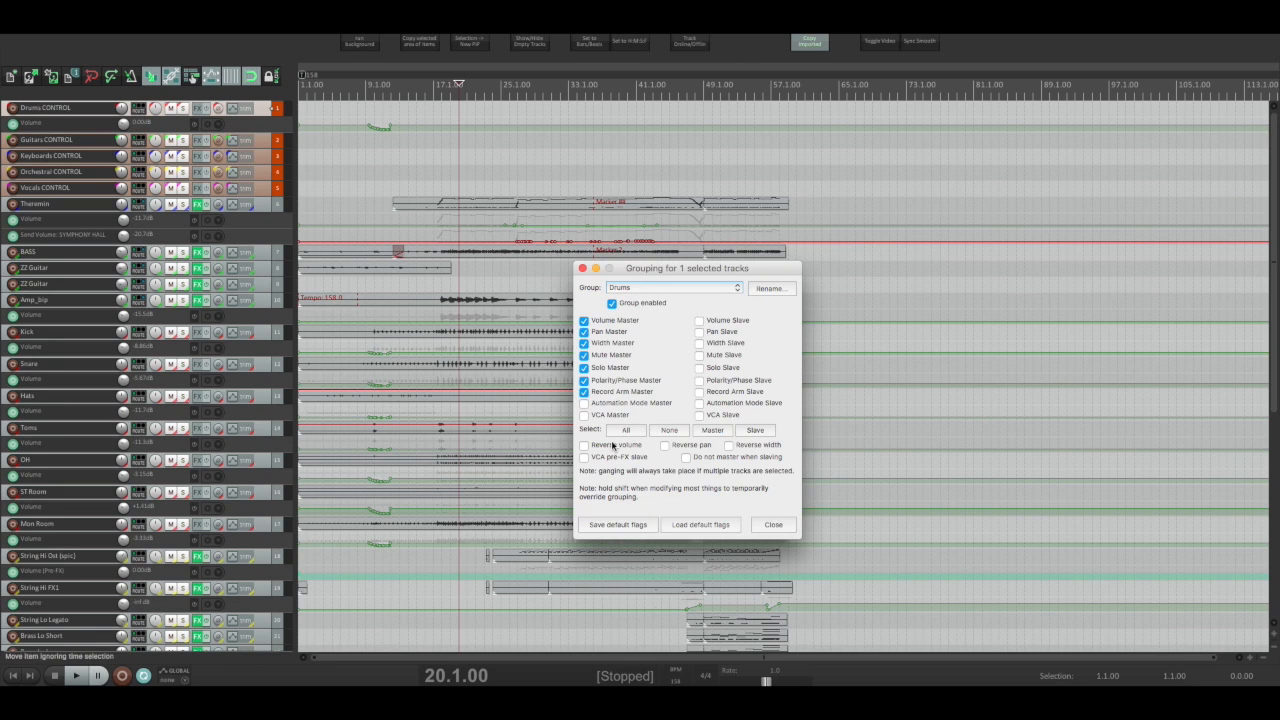
click(775, 529)
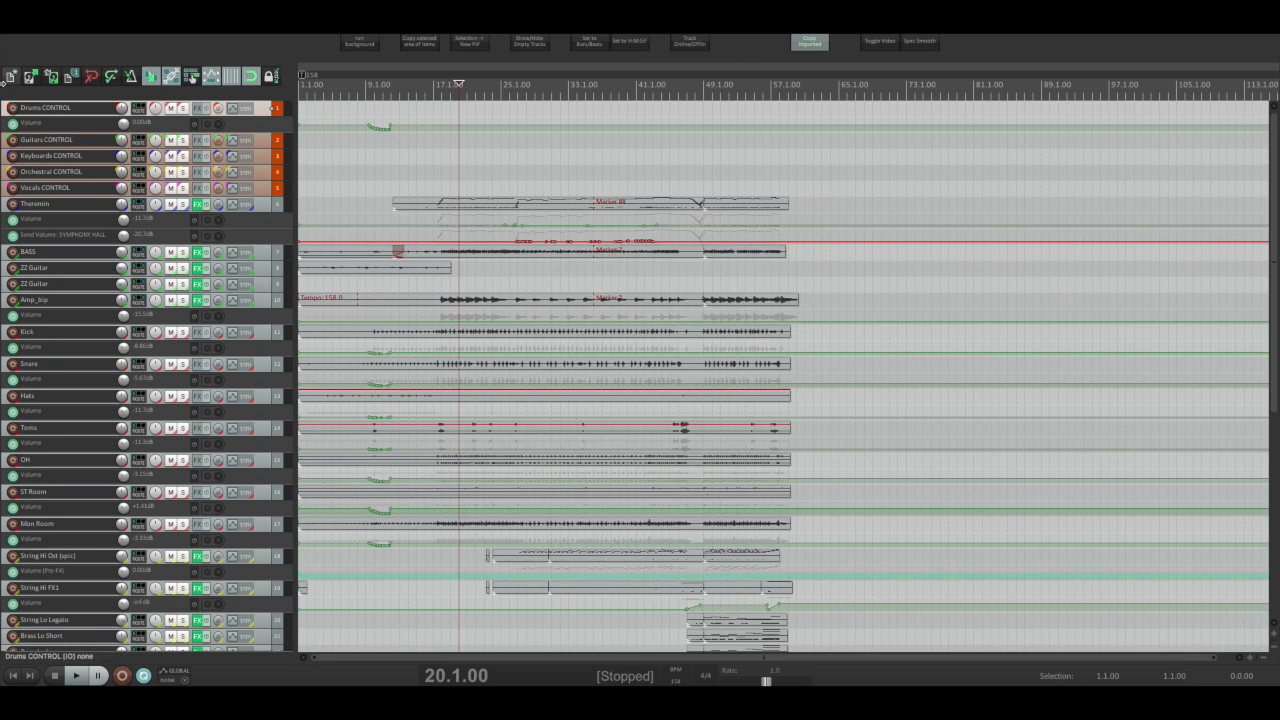
right_click(78, 114)
mouse_move(150, 388)
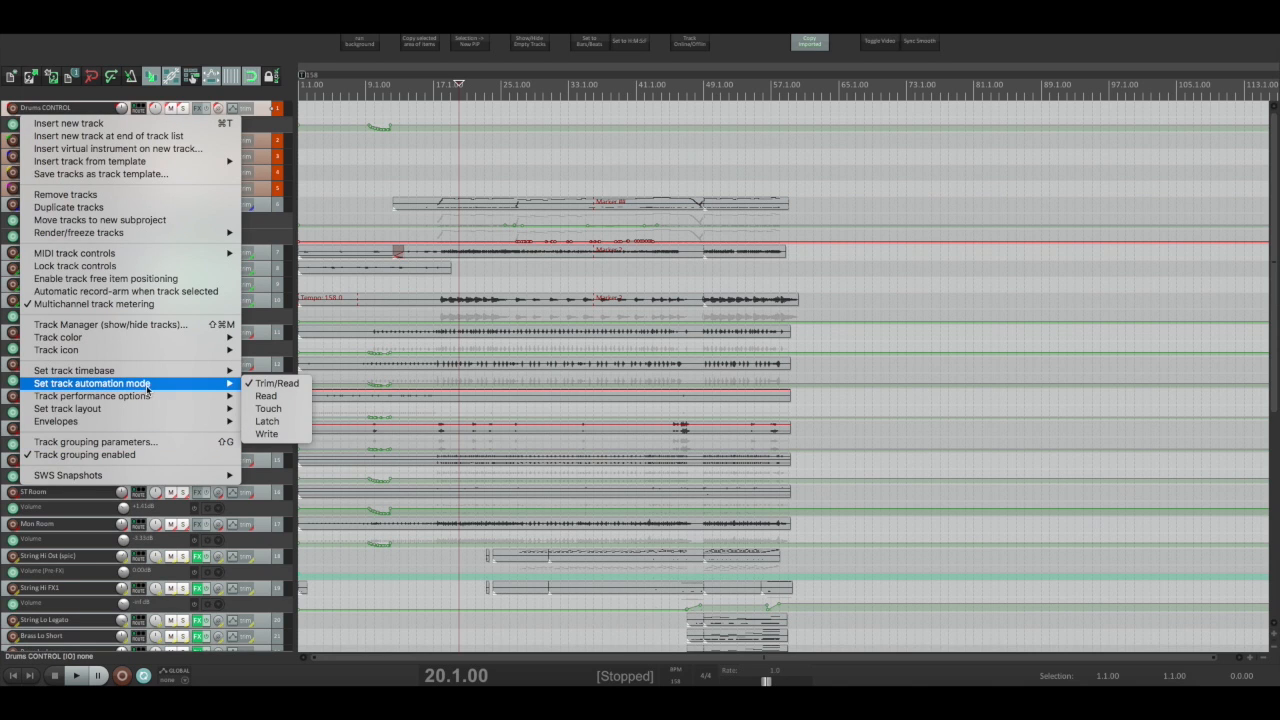
click(268, 408)
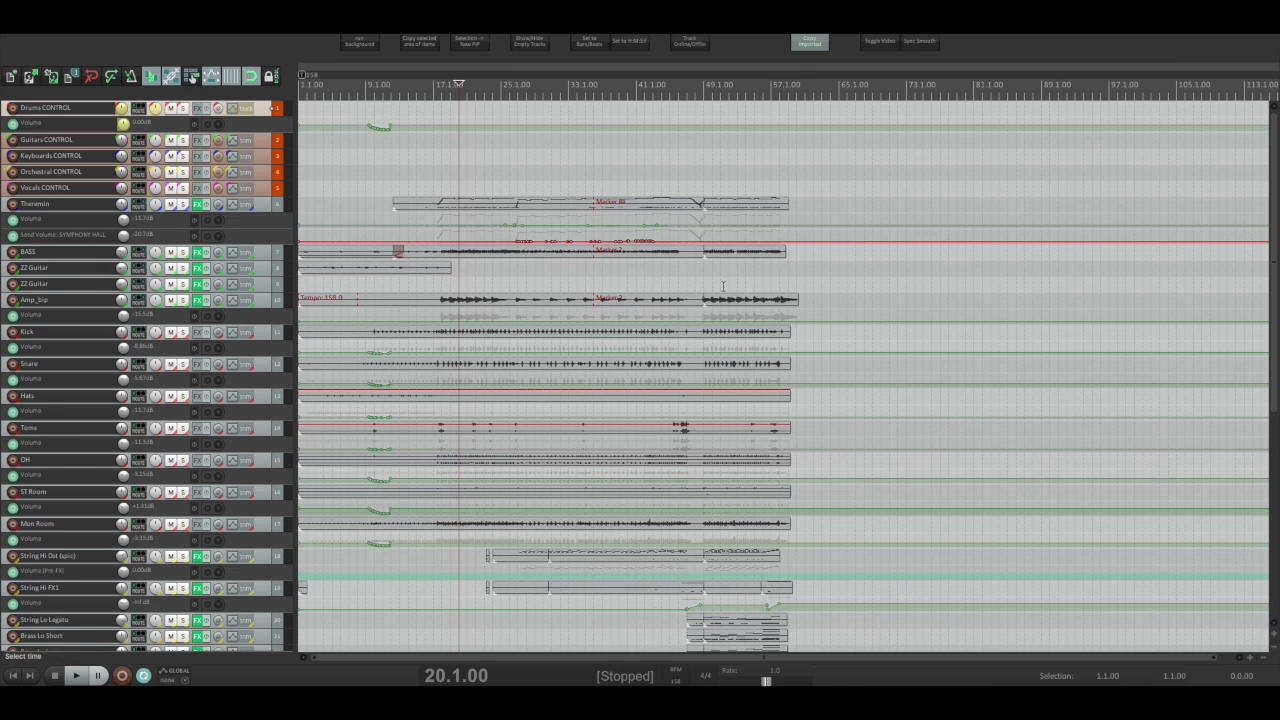
Step: Play from bar 20 while lowering the Drums CONTROL volume to record automation on that track, and stop playback
key(space)
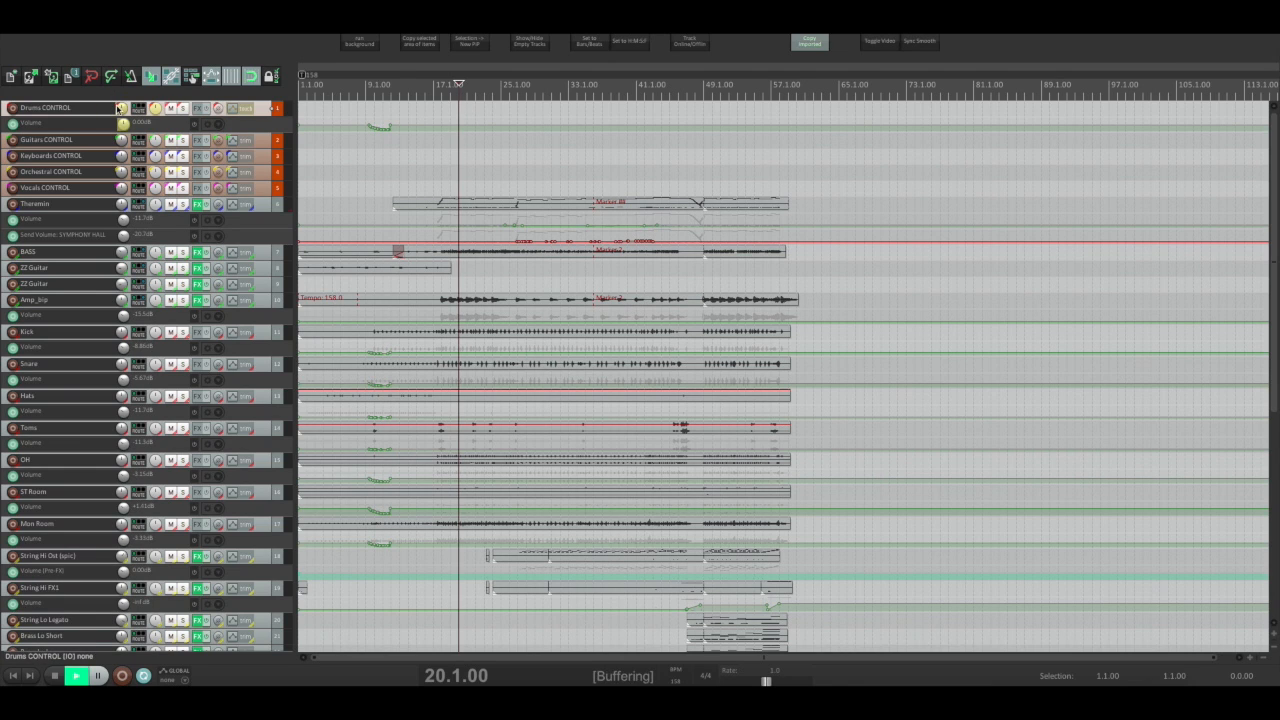
mouse_move(121, 109)
mouse_down()
mouse_move(121, 160)
mouse_move(121, 134)
mouse_up()
key(space)
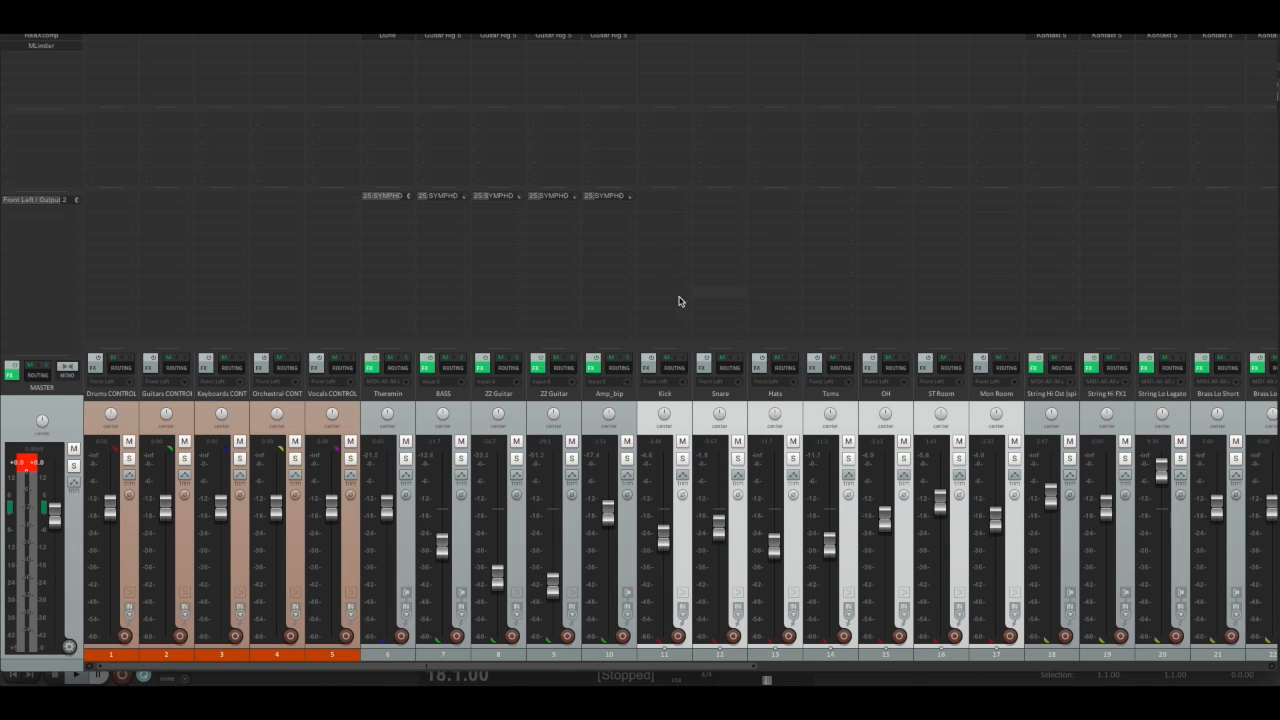
Step: Examine the Drums group's VCA Master and VCA Slave flags on Drums CONTROL and on the tracks from Kick through Mon Room
click(129, 407)
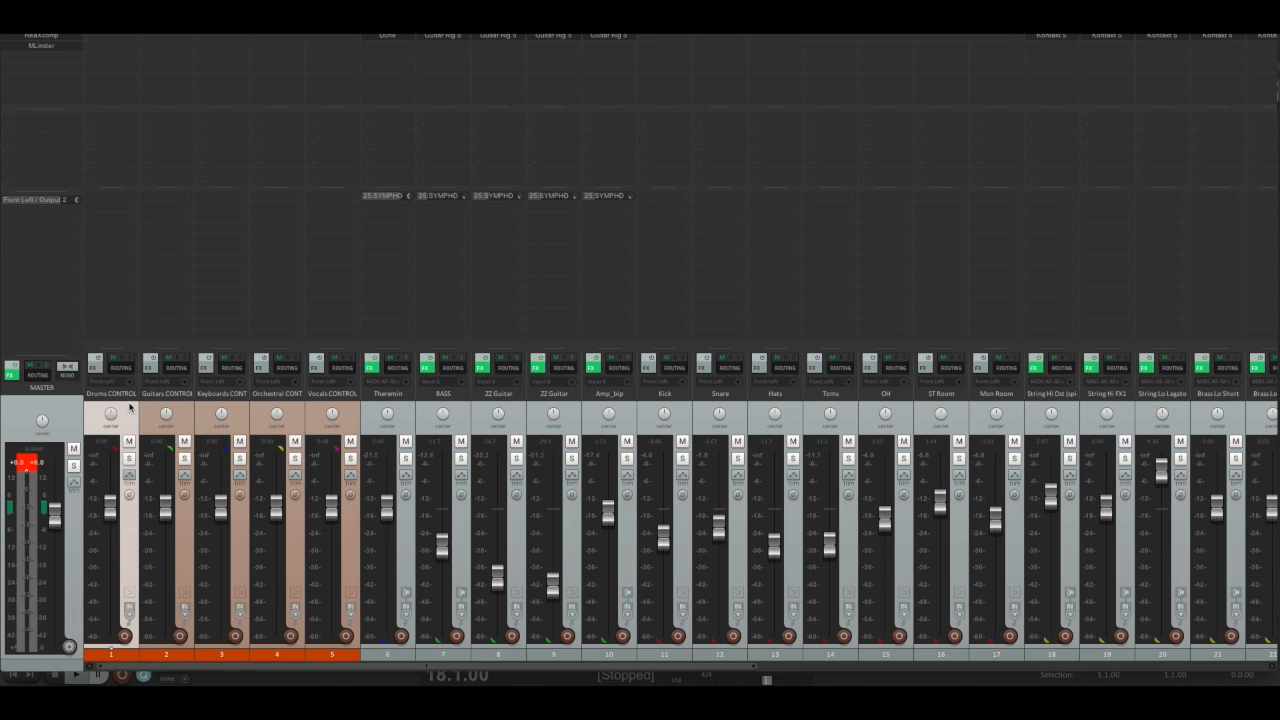
key(shift+g)
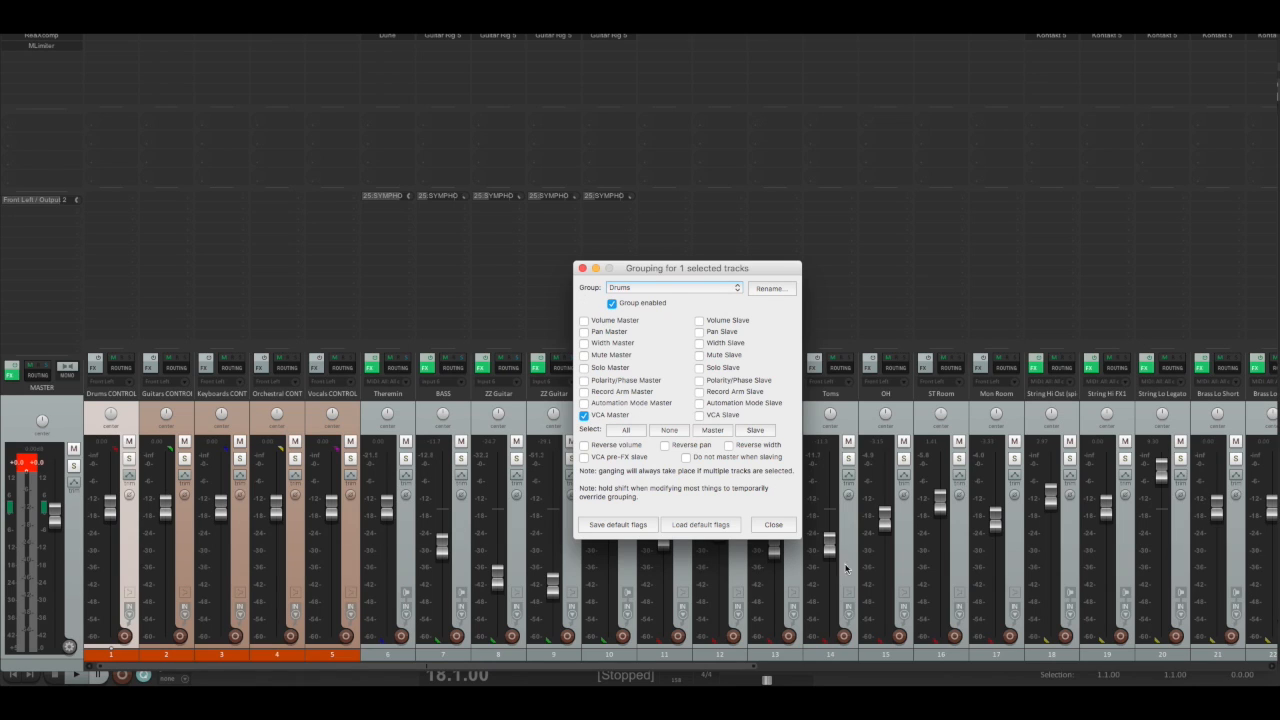
click(776, 527)
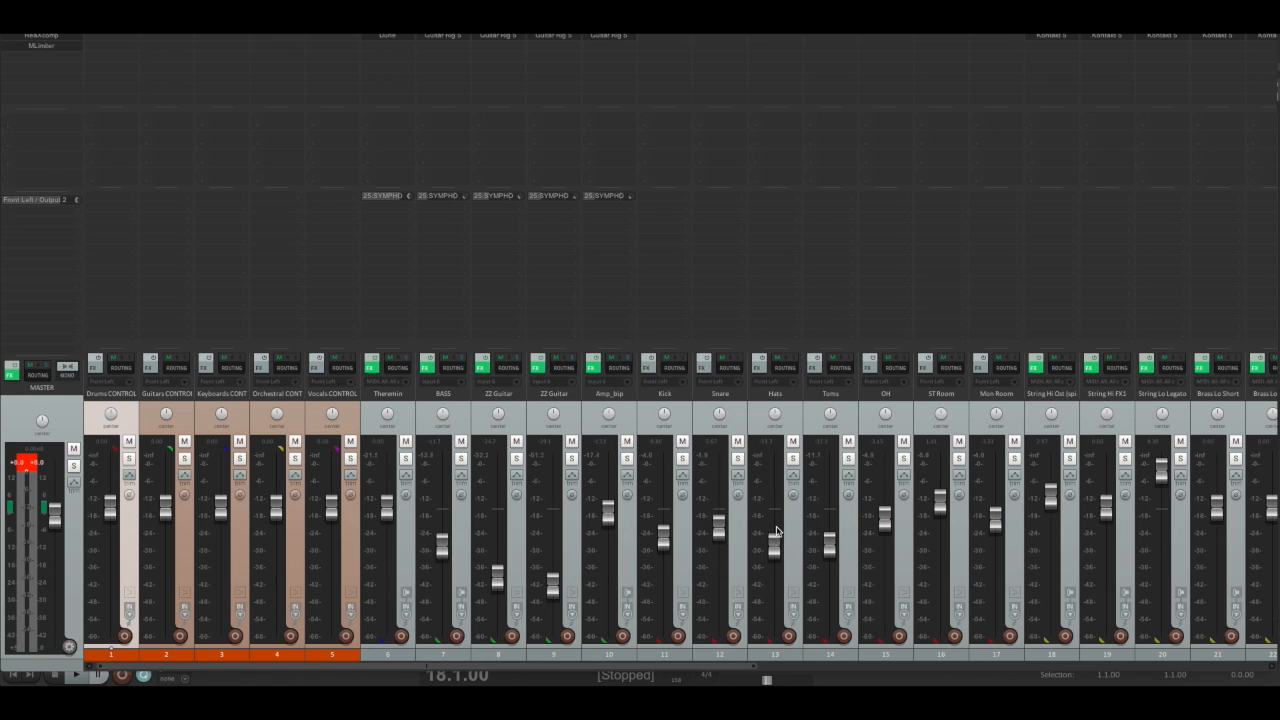
click(686, 405)
shift+click(1020, 412)
key(shift+g)
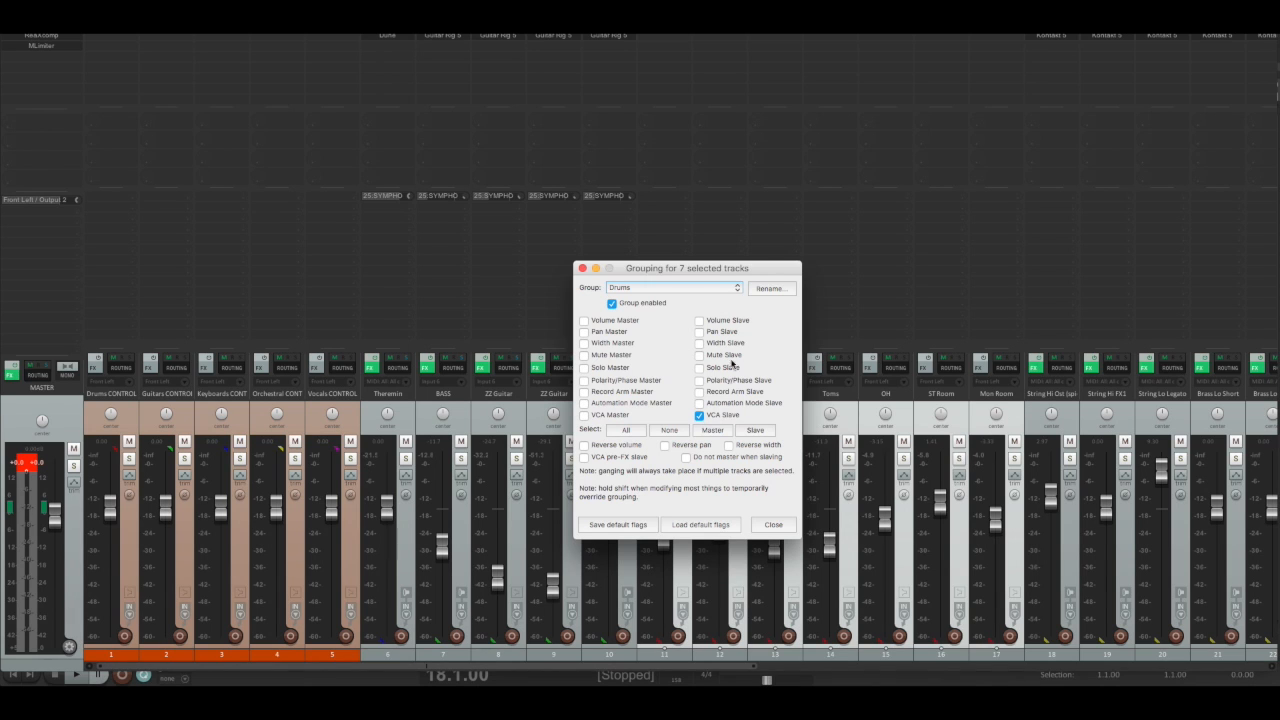
Step: Close the grouping parameters and play the song while moving the Drums CONTROL fader to audition its VCA control of the drums, and stop playback
click(774, 526)
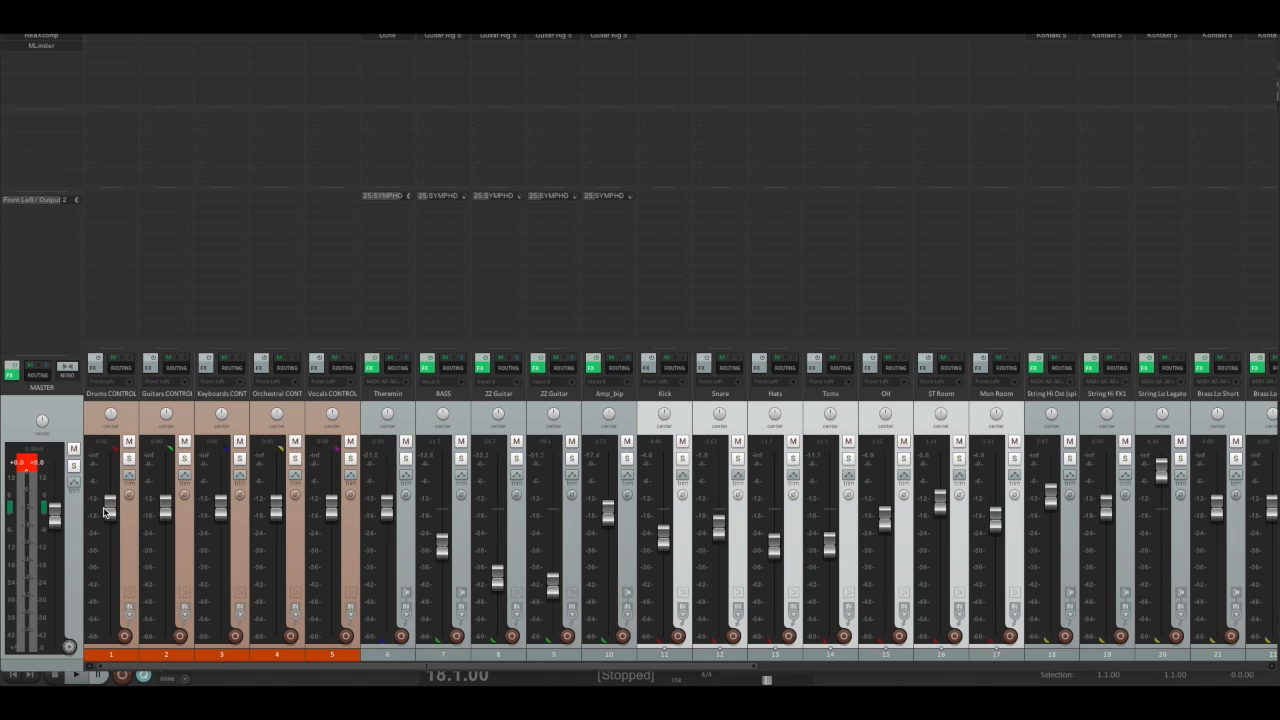
mouse_move(110, 510)
mouse_down()
mouse_move(110, 615)
mouse_move(112, 484)
mouse_move(113, 521)
mouse_move(112, 508)
mouse_up()
key(space)
key(space)
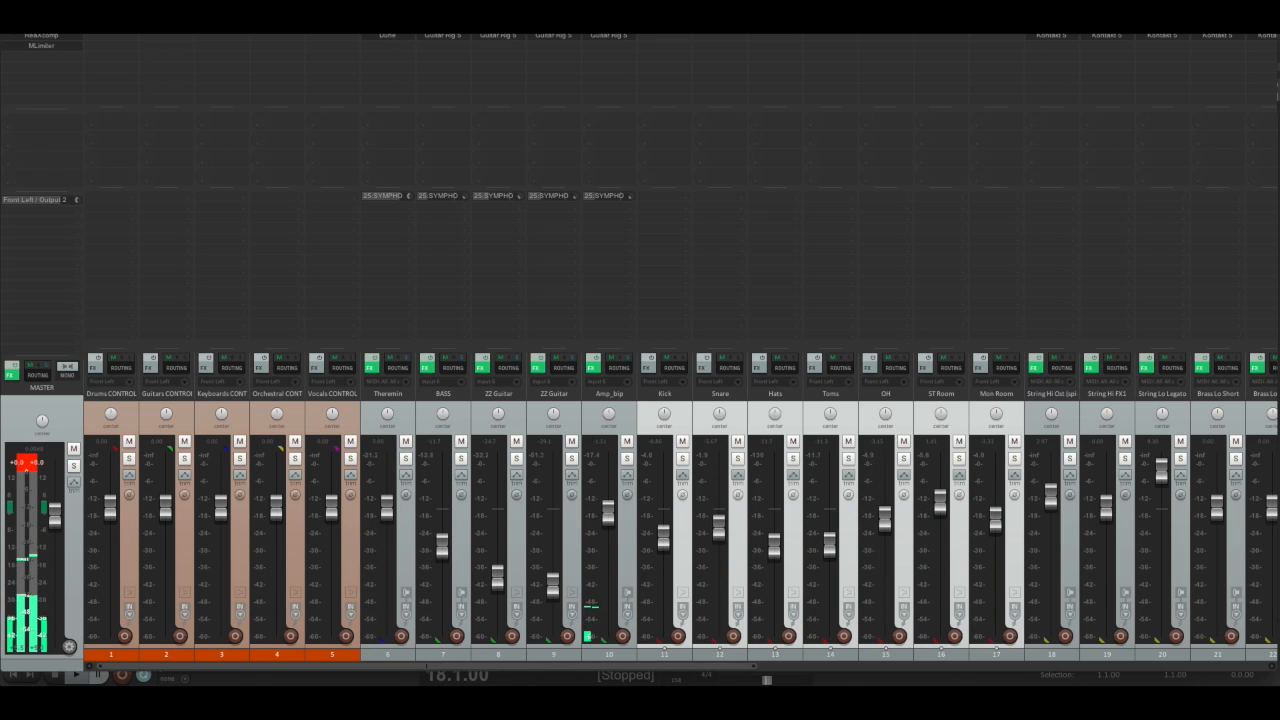
Step: Switch from the mixer to the arrange view and set the Drums CONTROL track's automation mode to Touch
key(ctrl+m)
click(58, 113)
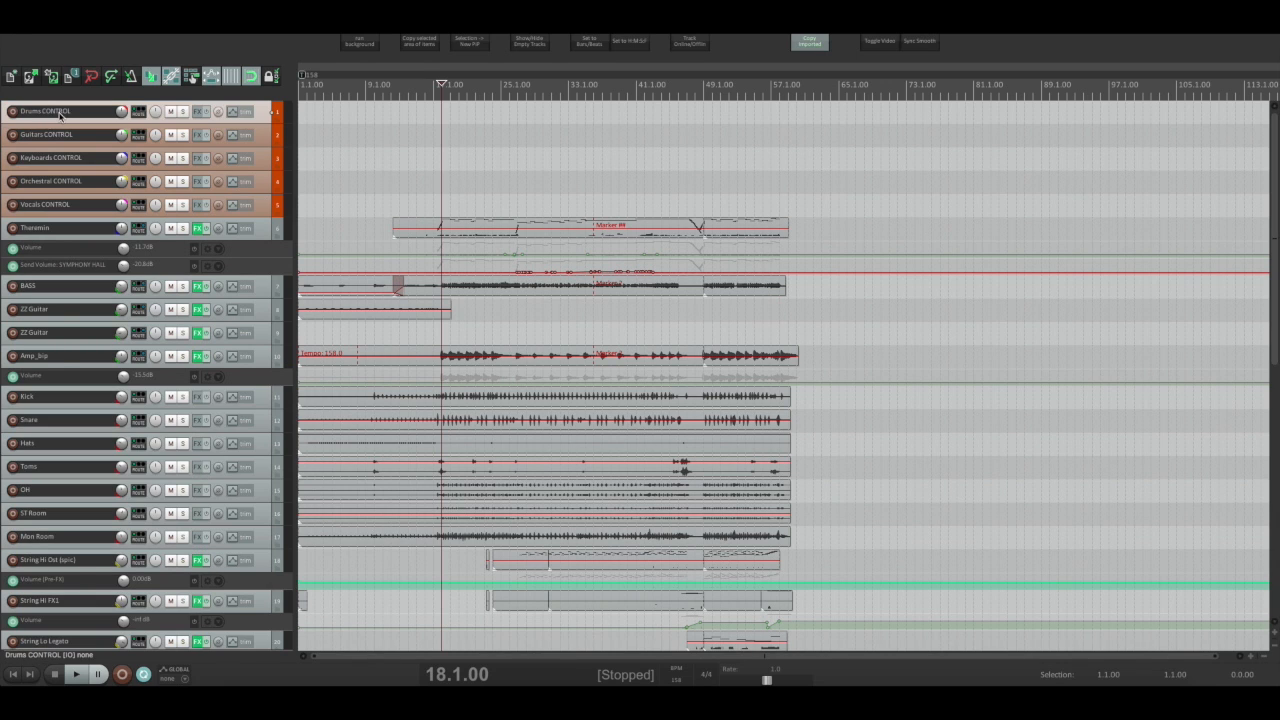
right_click(60, 115)
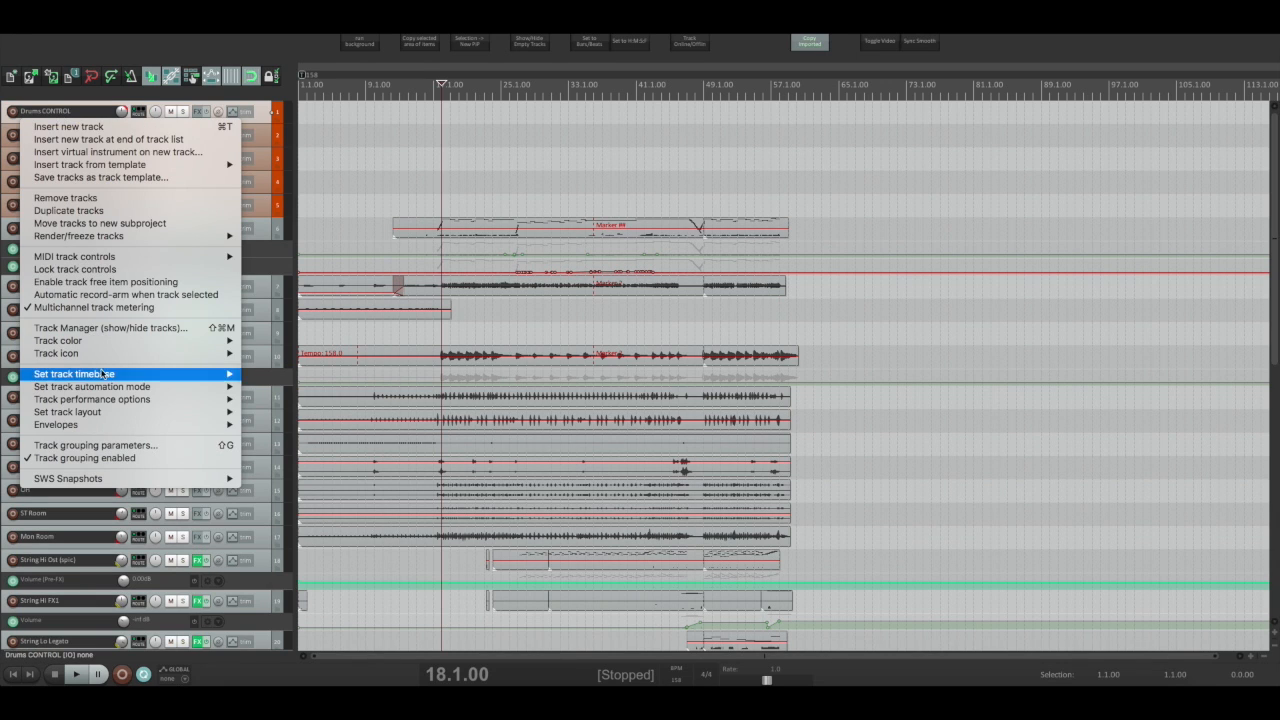
mouse_move(108, 387)
click(300, 411)
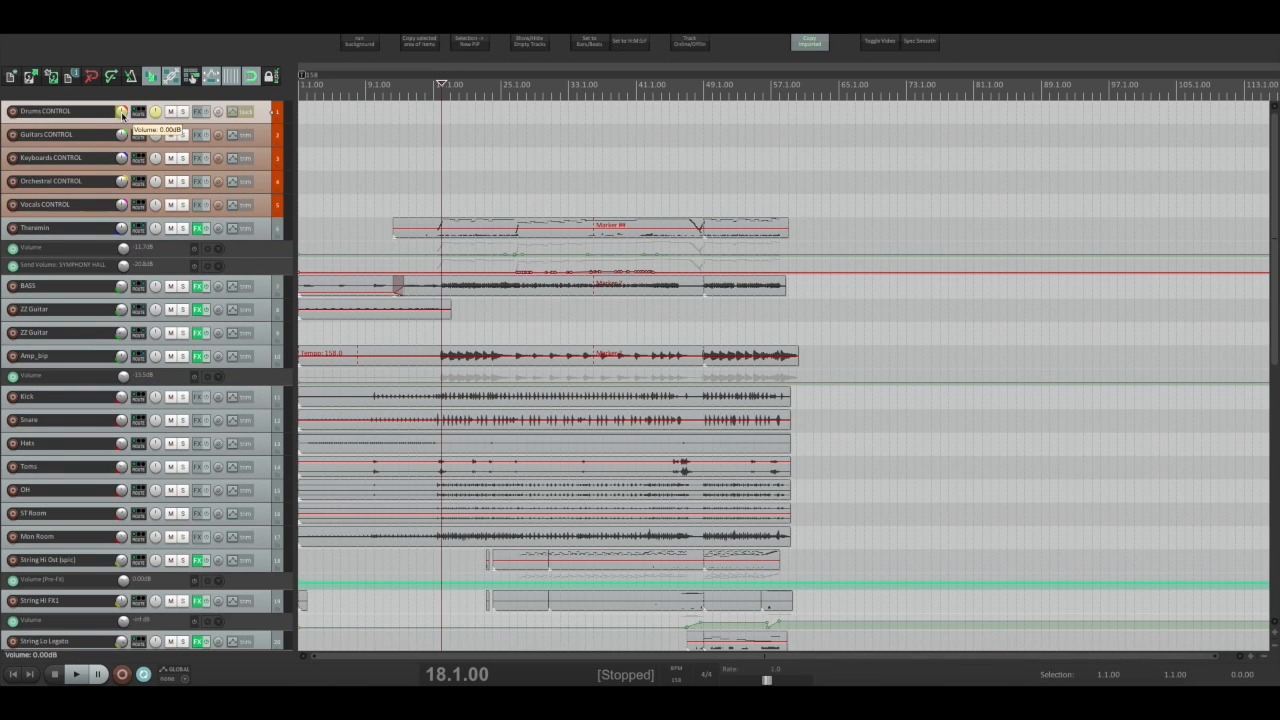
Step: Play from bar 18 while briefly lowering the Drums CONTROL volume to record a dip in its volume envelope, and stop playback
key(space)
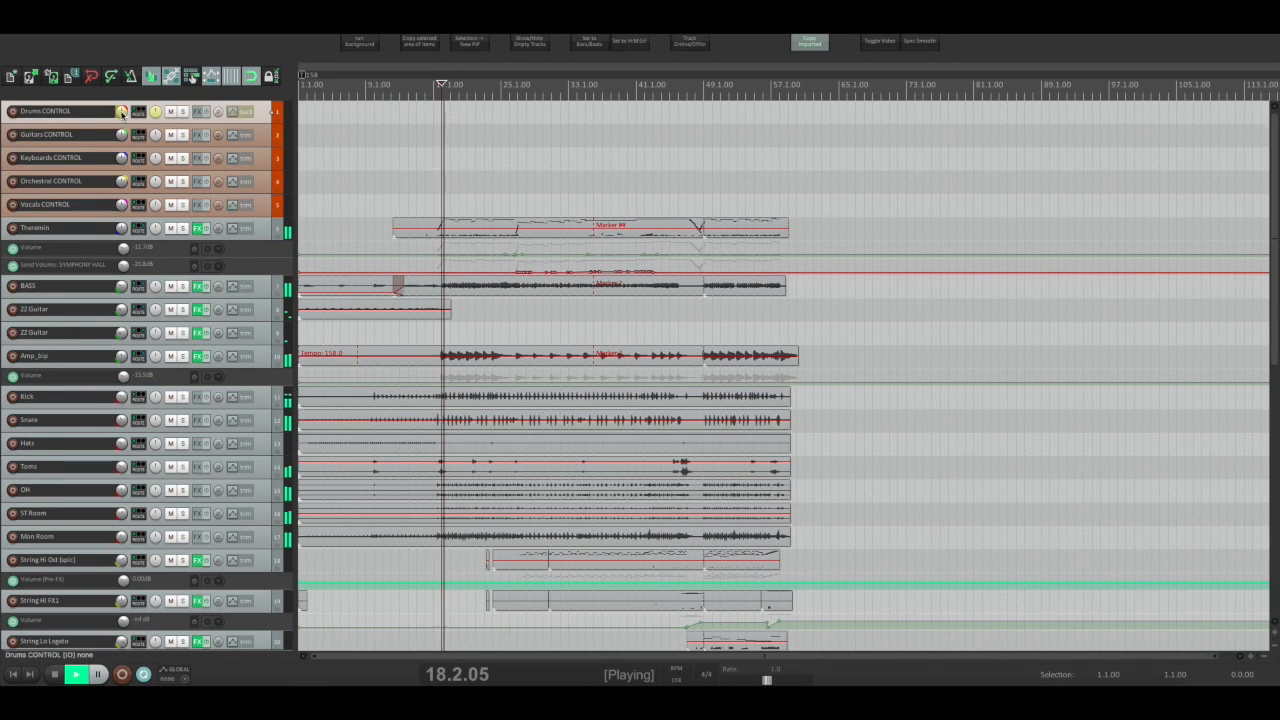
drag(122, 115, 122, 152)
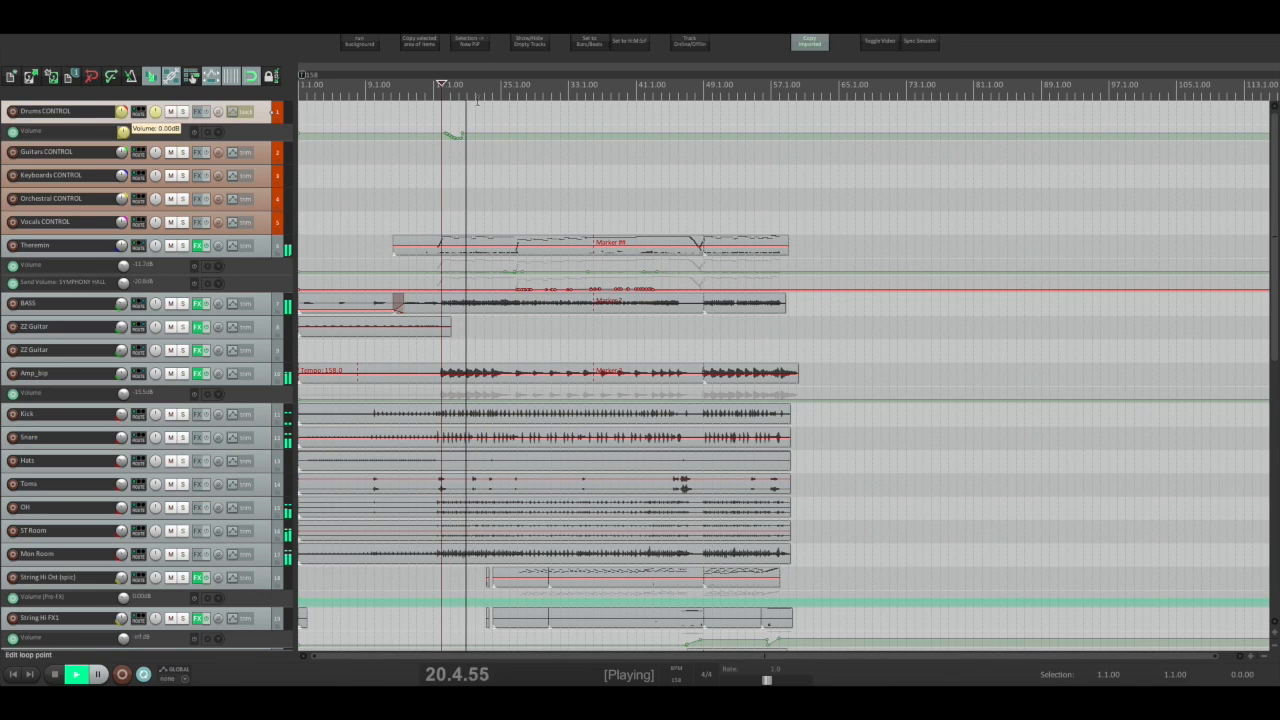
key(space)
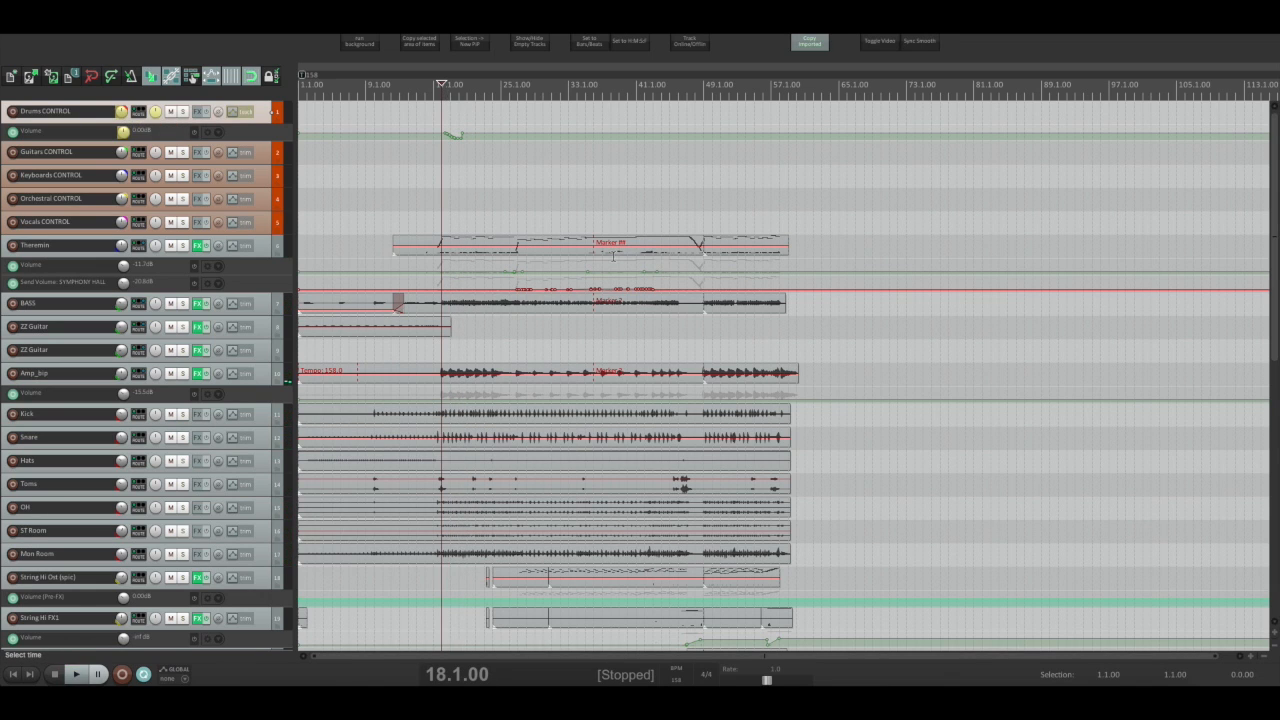